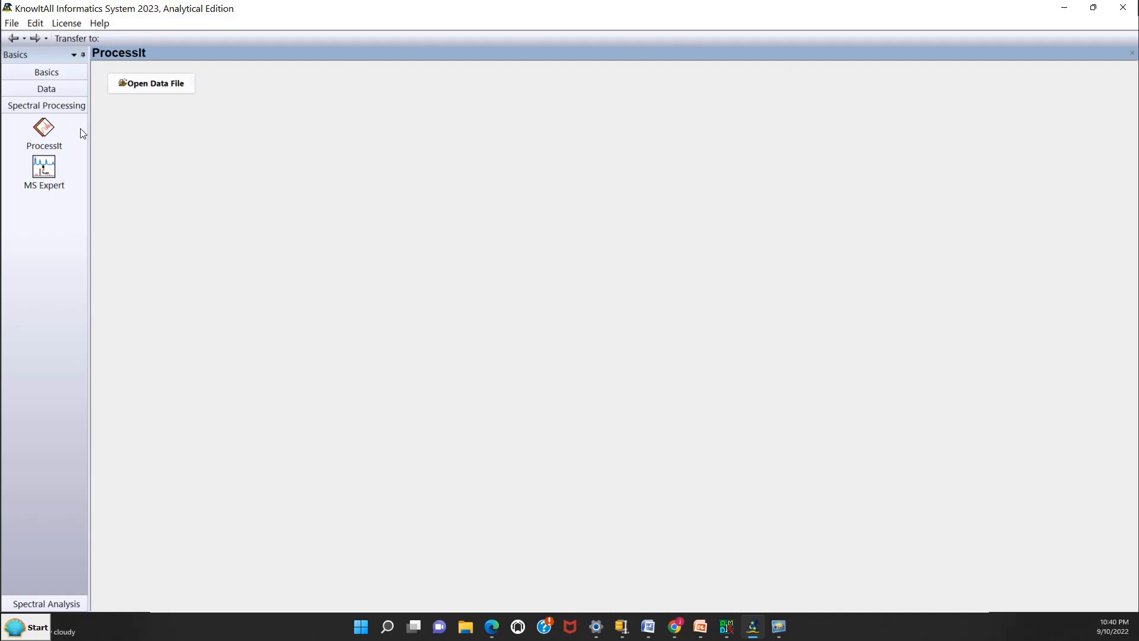
Step: Open the V50 CDF data file from the MS Expert samples folder in ProcessIt
click(36, 145)
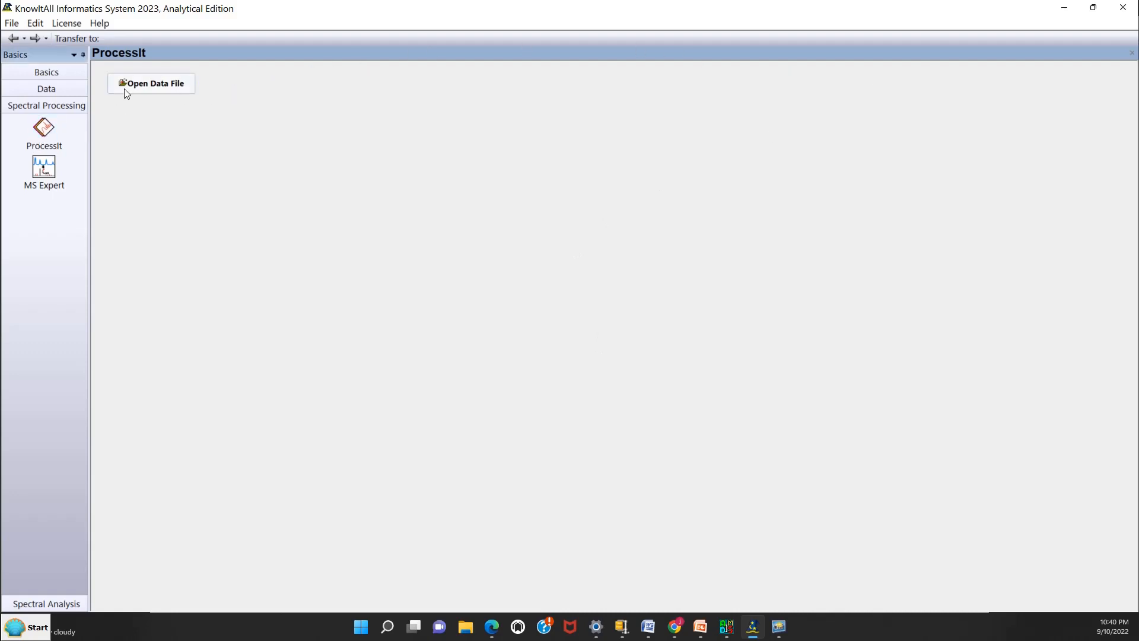
click(143, 83)
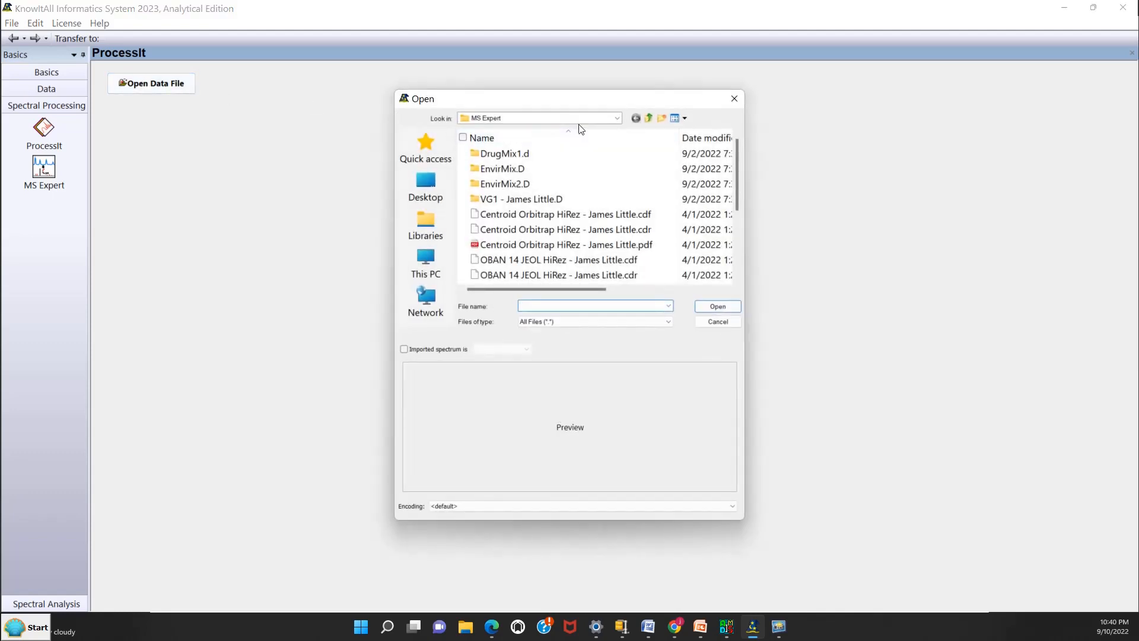
click(617, 119)
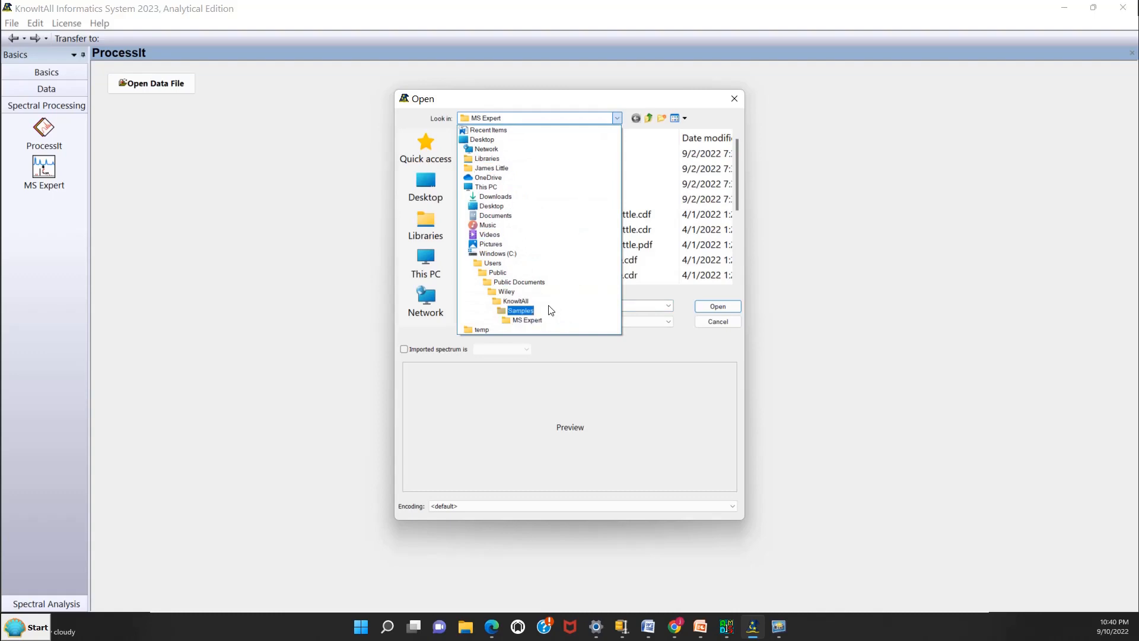
click(527, 320)
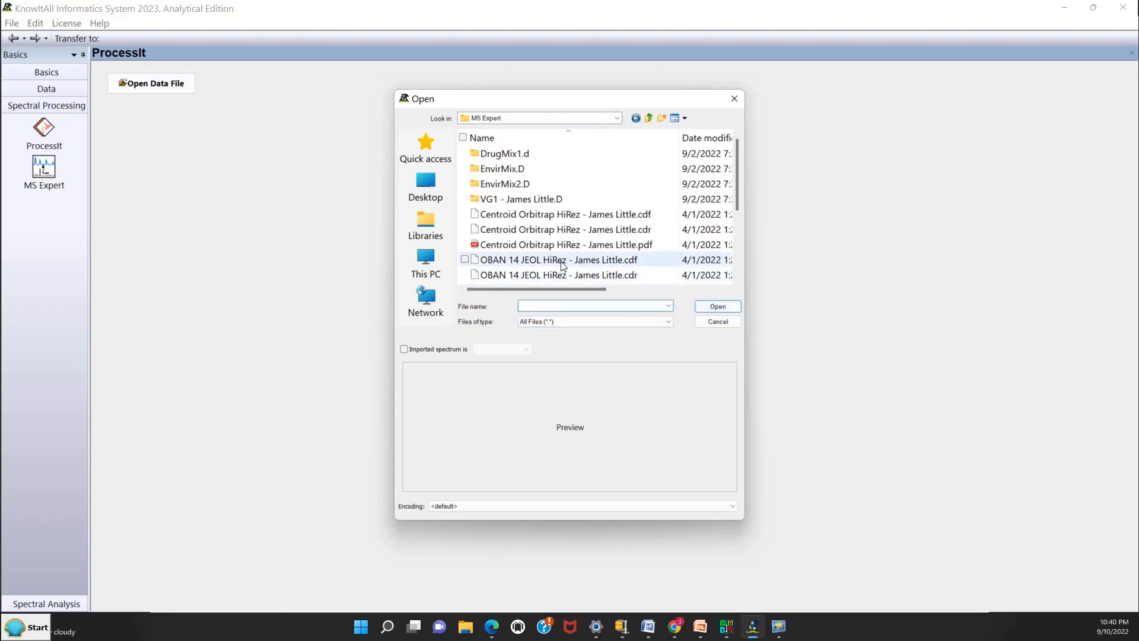
scroll(551, 258, down, 2)
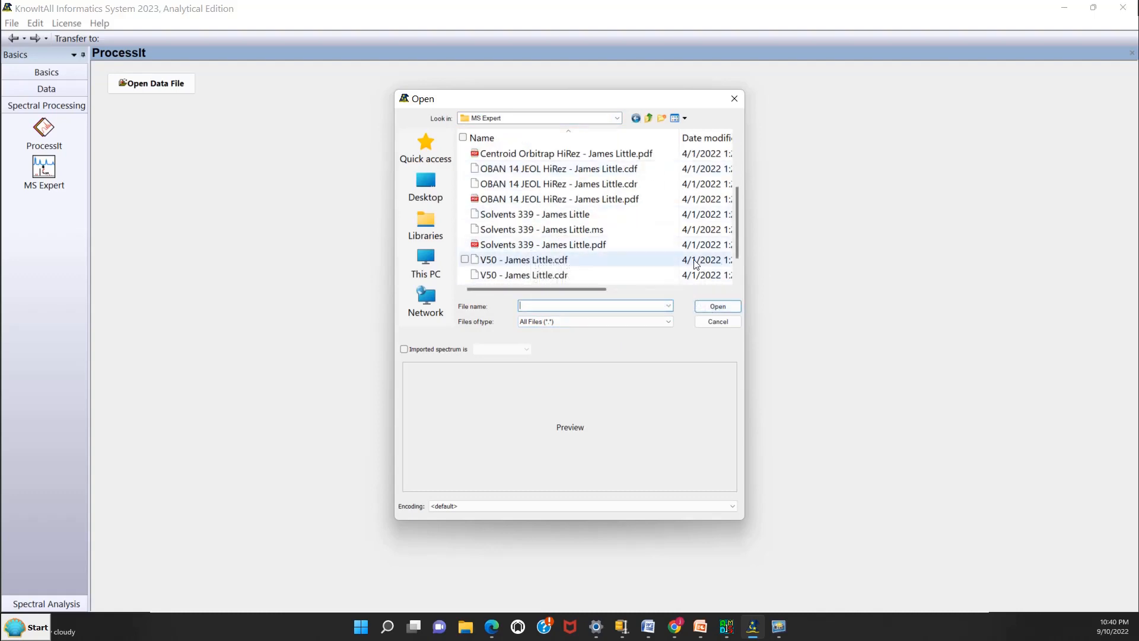
click(579, 265)
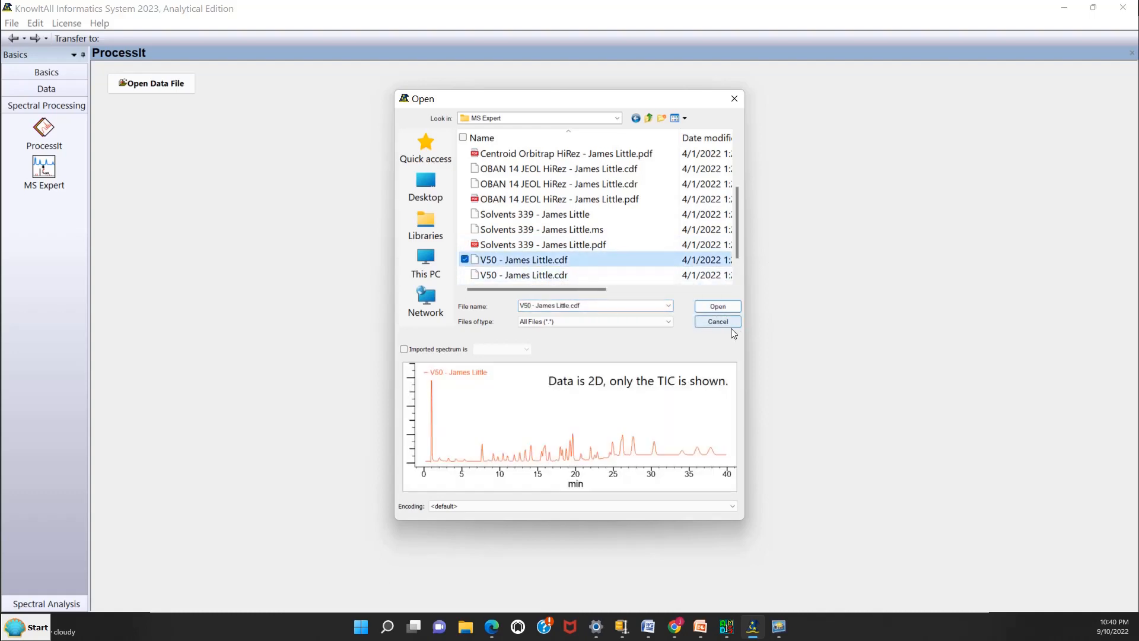
click(699, 308)
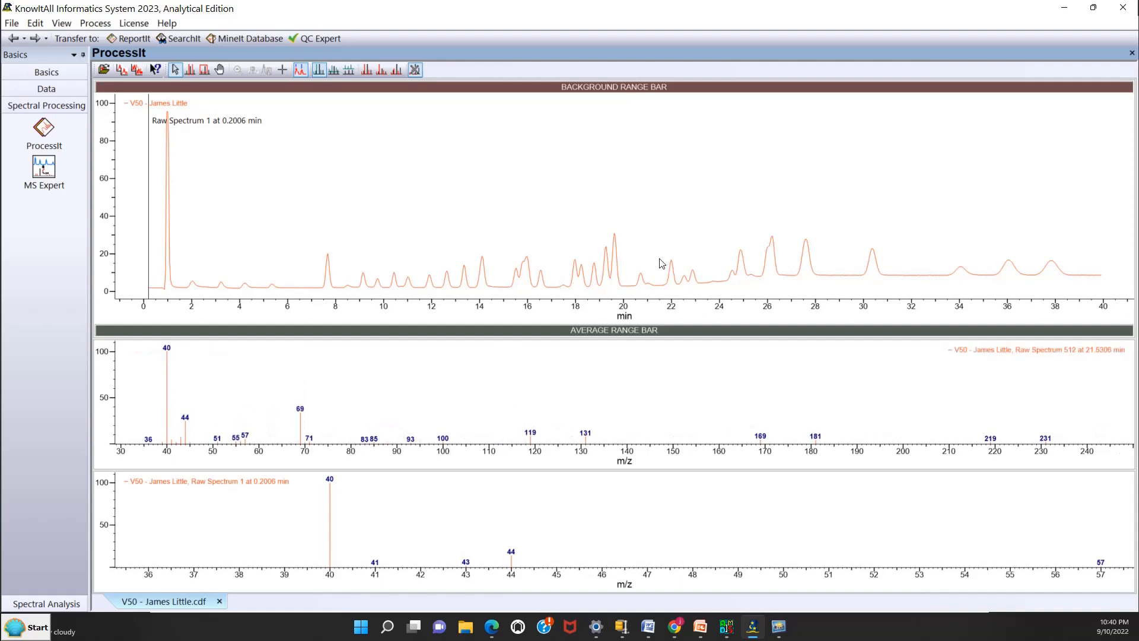
Step: Average the V50 spectra over about 17.83–17.89 min on the peak near 18 min and subtract background from about 17.72–17.75 min
right_click(550, 198)
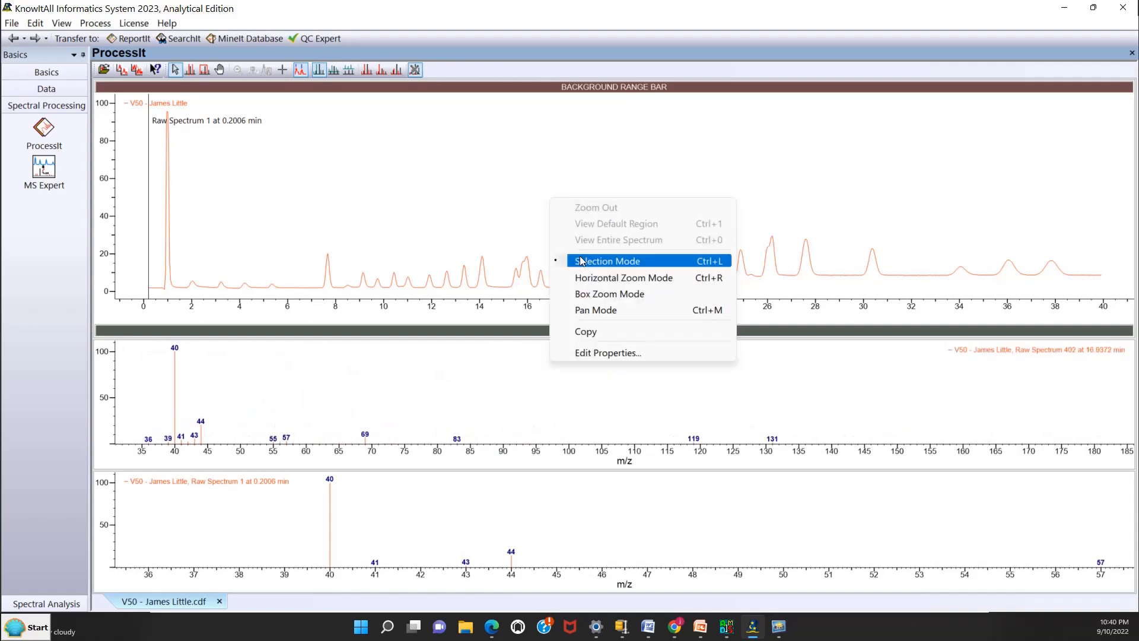
click(610, 294)
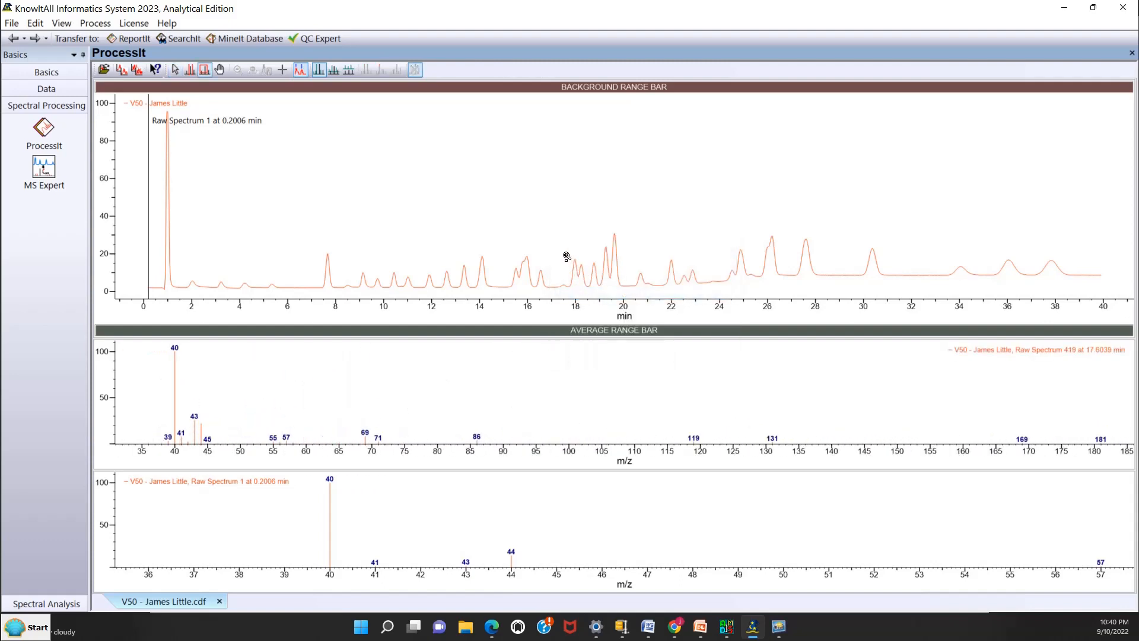
drag(560, 252, 594, 294)
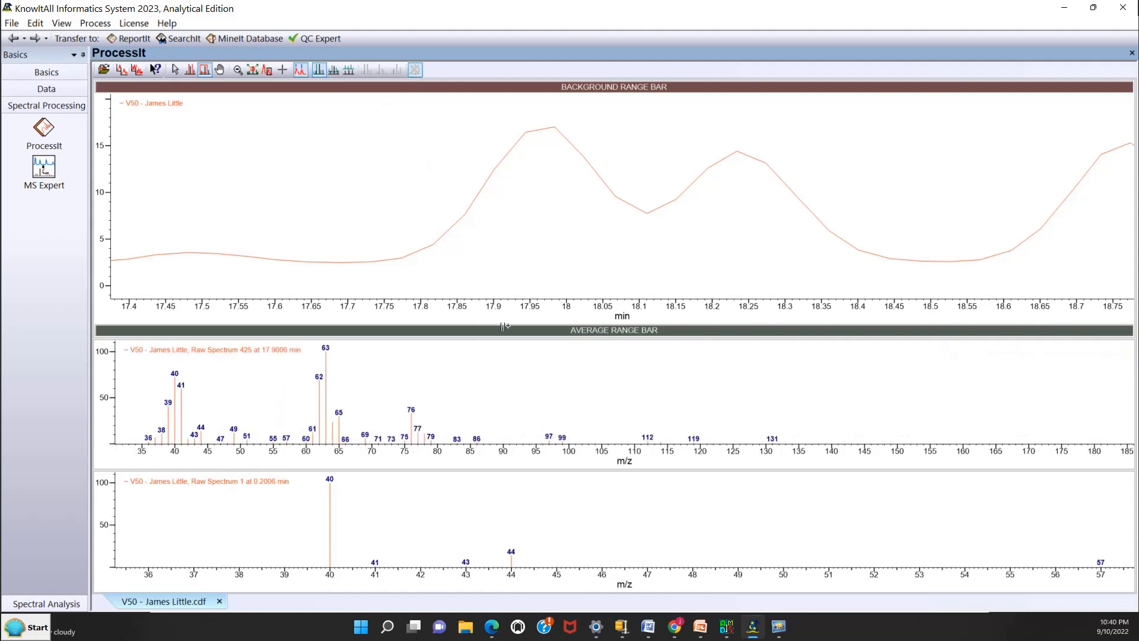
drag(445, 330, 485, 334)
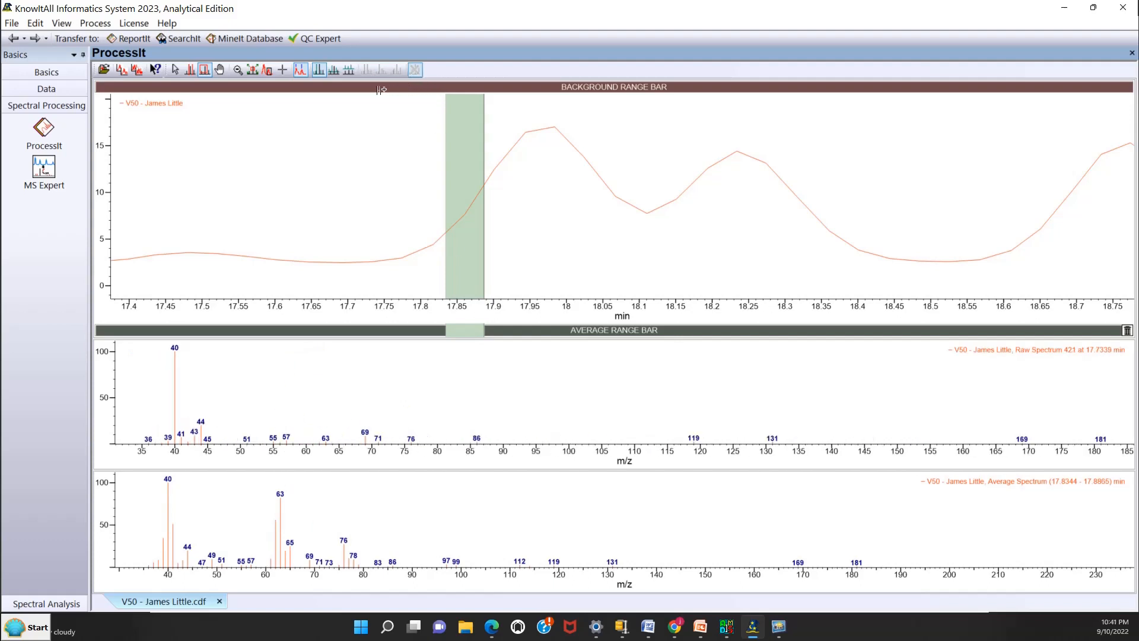
drag(365, 86, 385, 90)
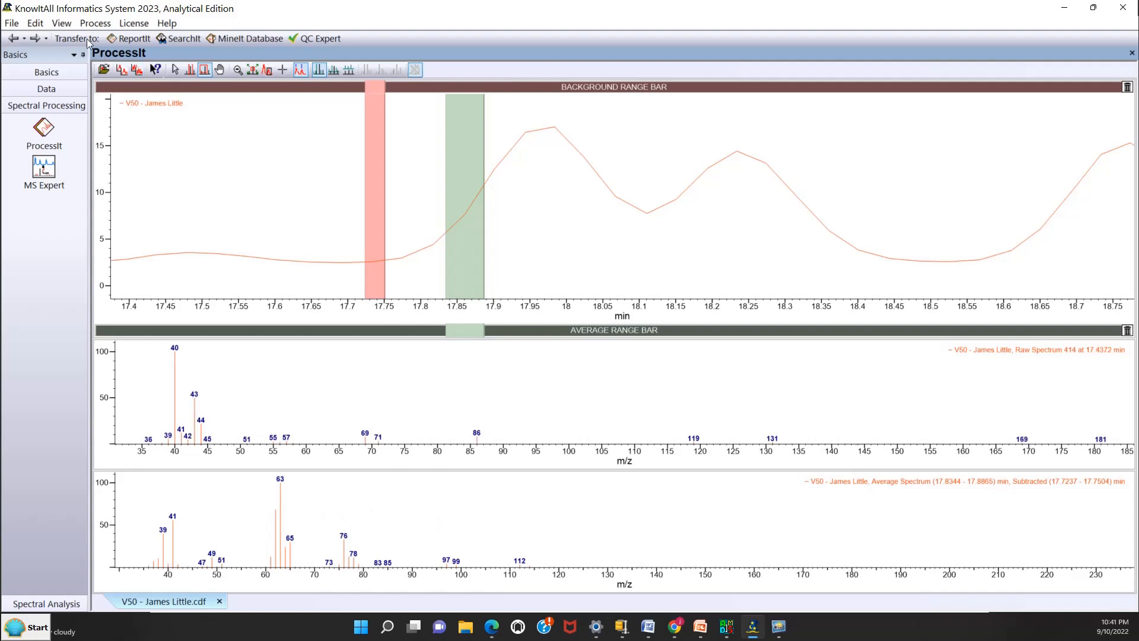
Step: Transfer the subtracted spectrum of the peak near 18 min to SearchIt as a new search and run it
click(187, 40)
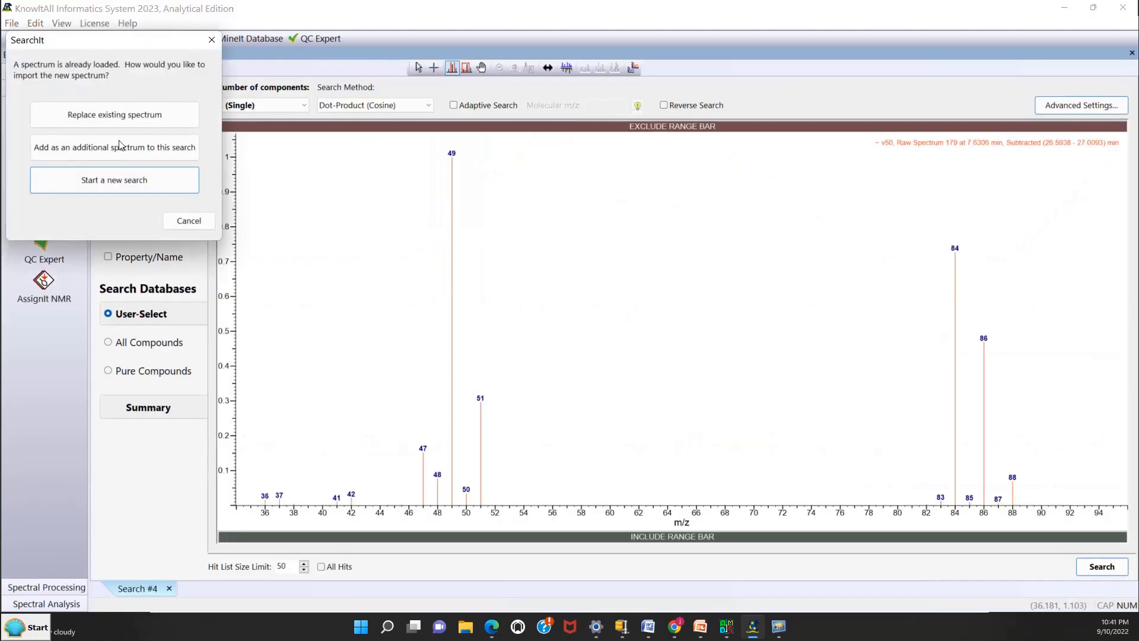
click(109, 180)
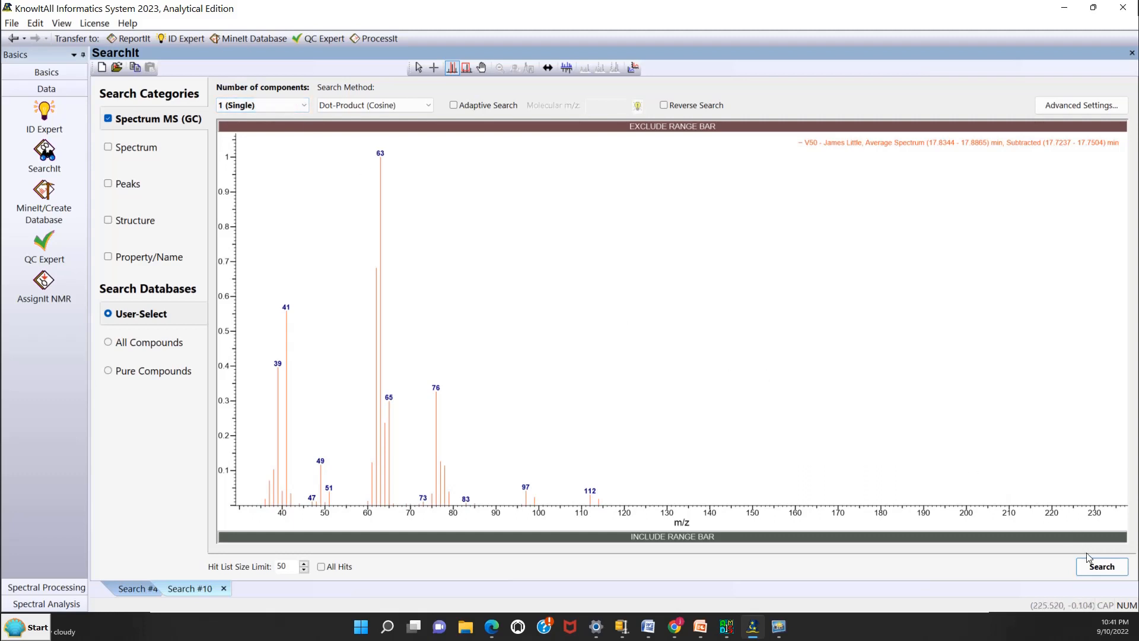
click(1102, 567)
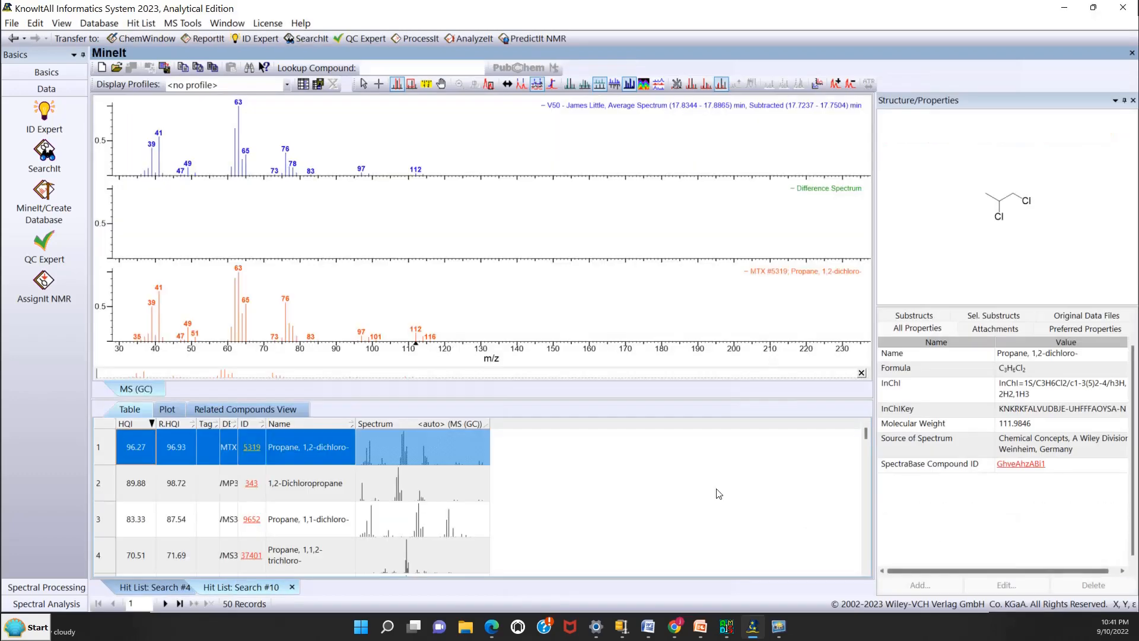
Step: Compare the query spectrum with the first two entries of the hit list
click(142, 452)
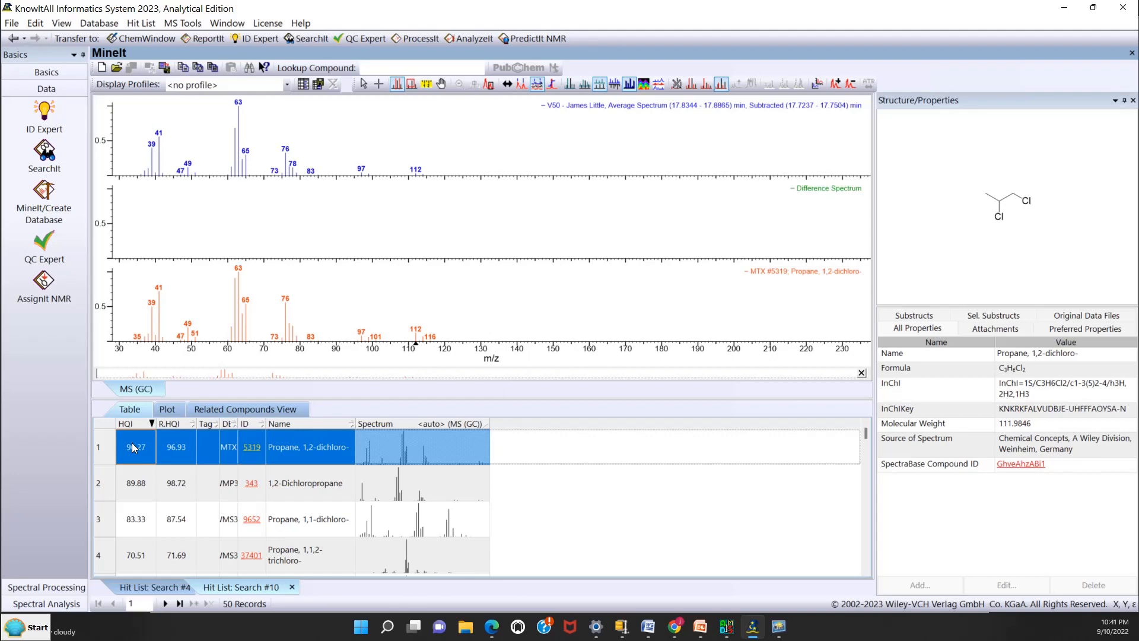
key(Down)
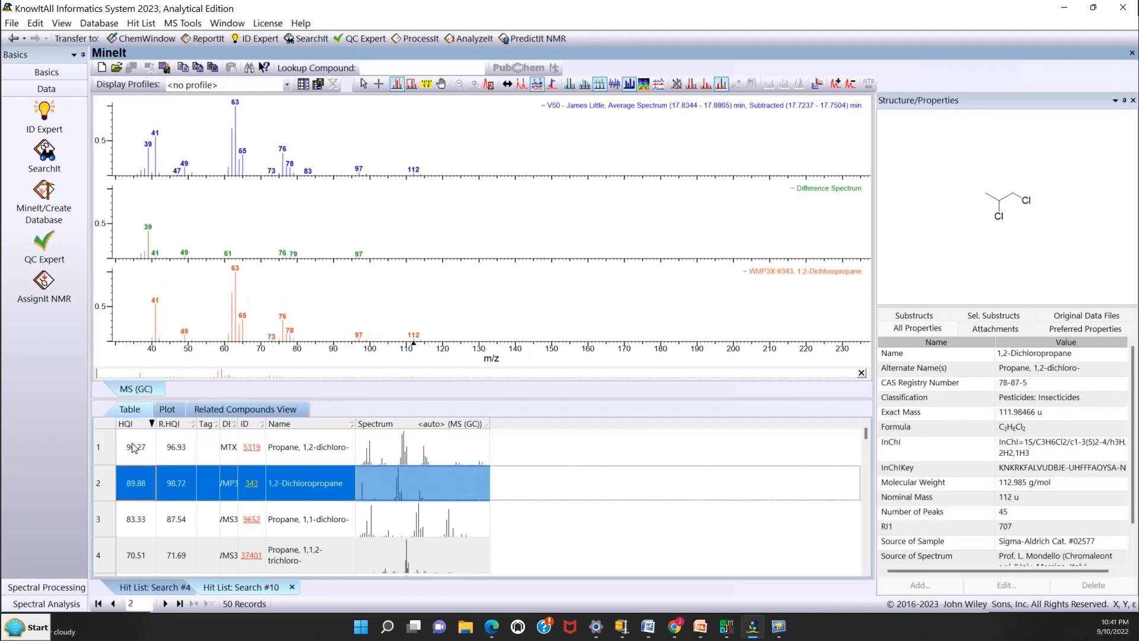
key(Up)
key(Down)
key(Up)
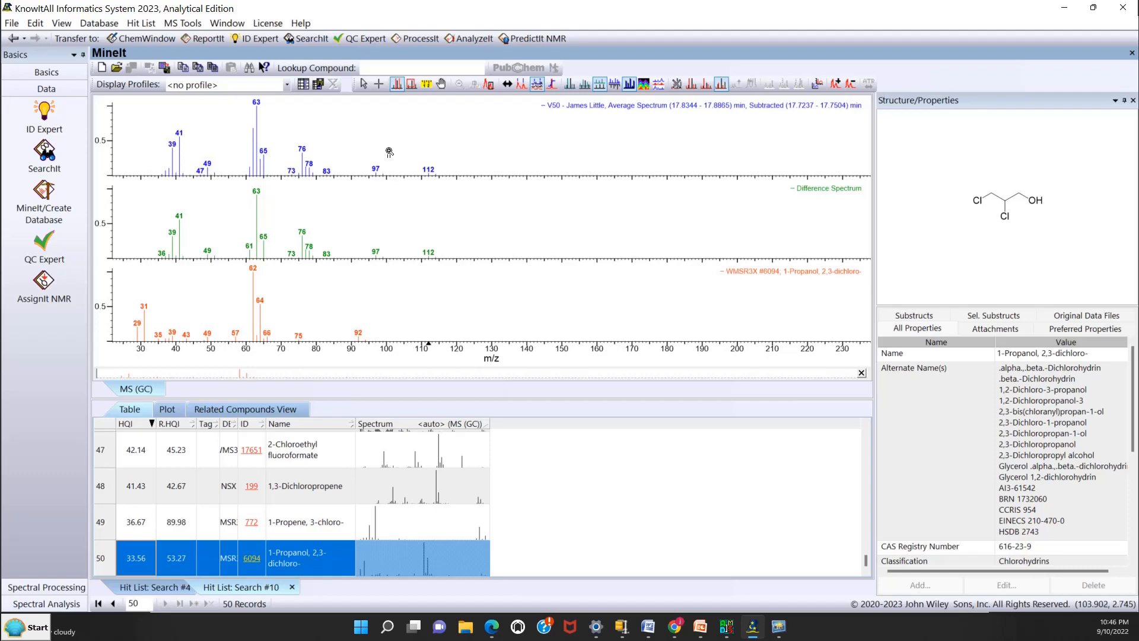
Step: Return to ProcessIt, and delete the background and average ranges from the full V50 chromatogram
click(24, 39)
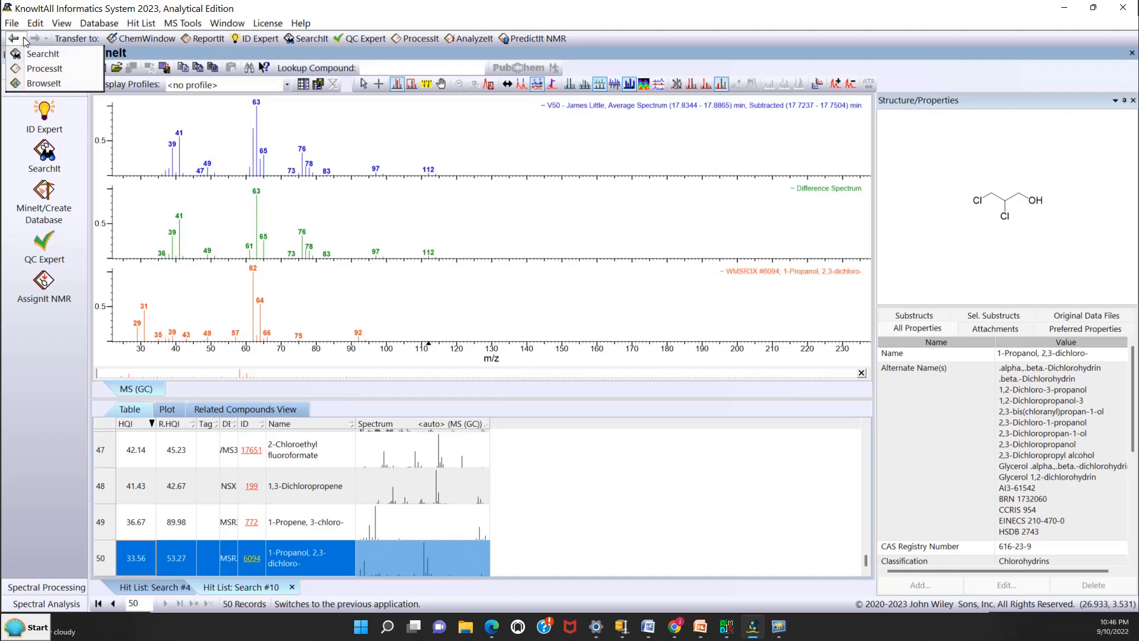
click(43, 68)
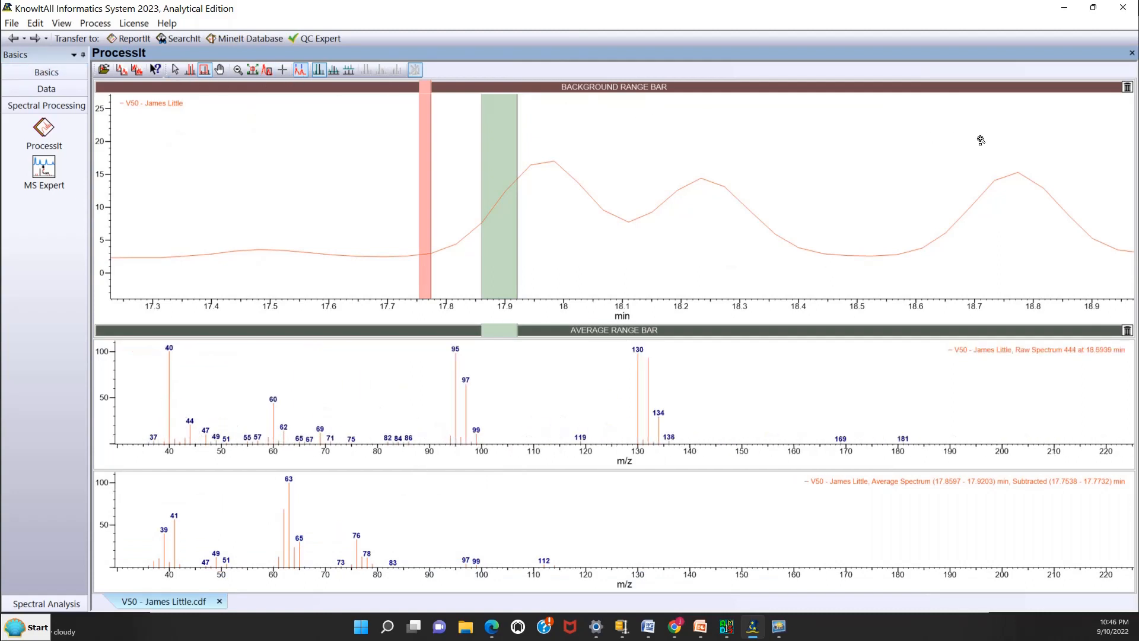
right_click(761, 130)
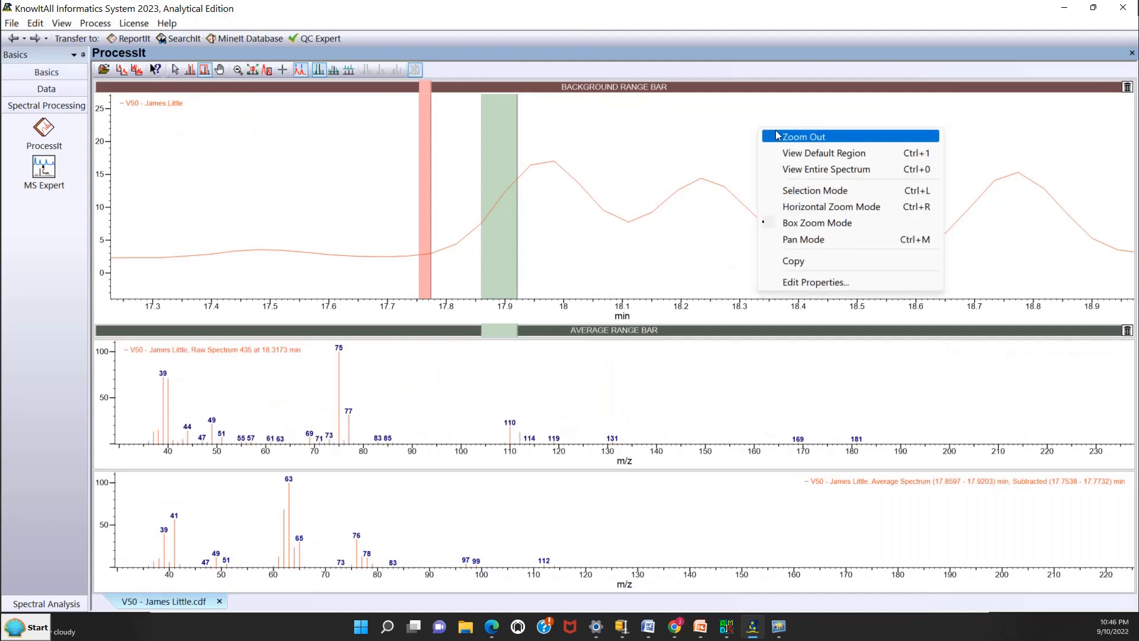
click(775, 136)
right_click(766, 131)
click(788, 141)
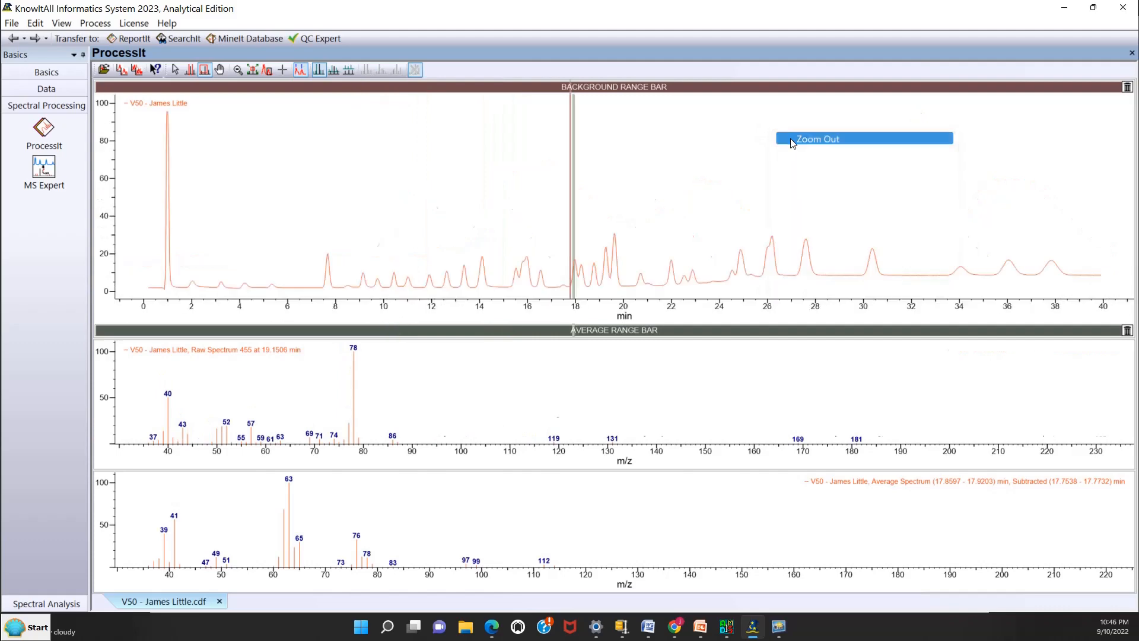
click(1126, 88)
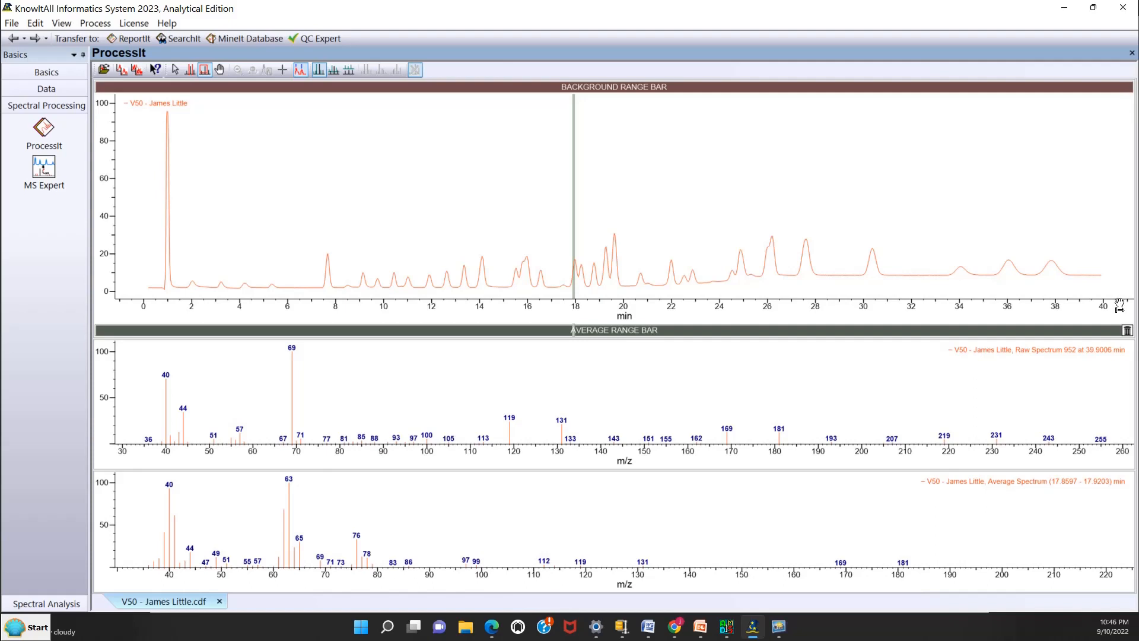
click(1126, 331)
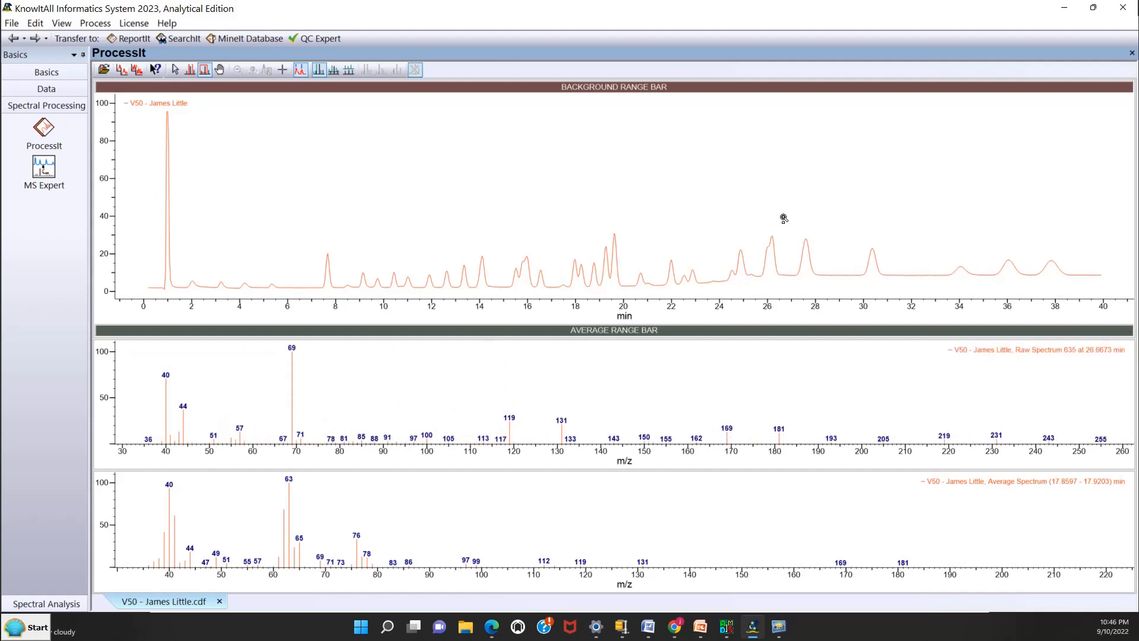
Step: Average the spectra across the whole peak near 27.6 min, from about 27.25 to 27.96 min
right_click(781, 148)
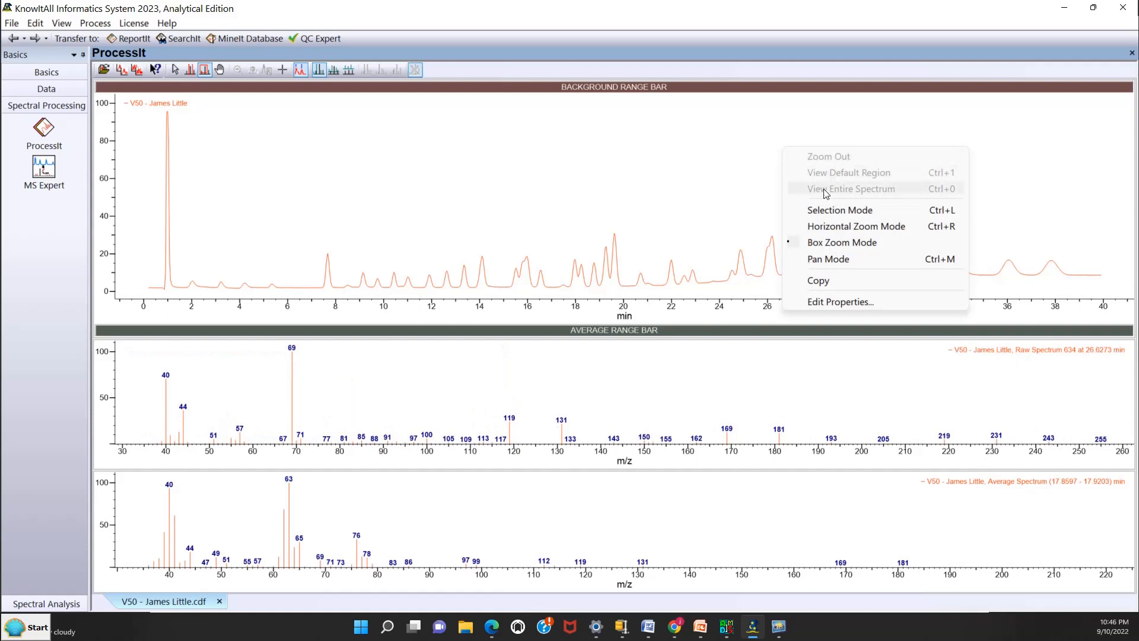
click(829, 244)
drag(782, 232, 836, 292)
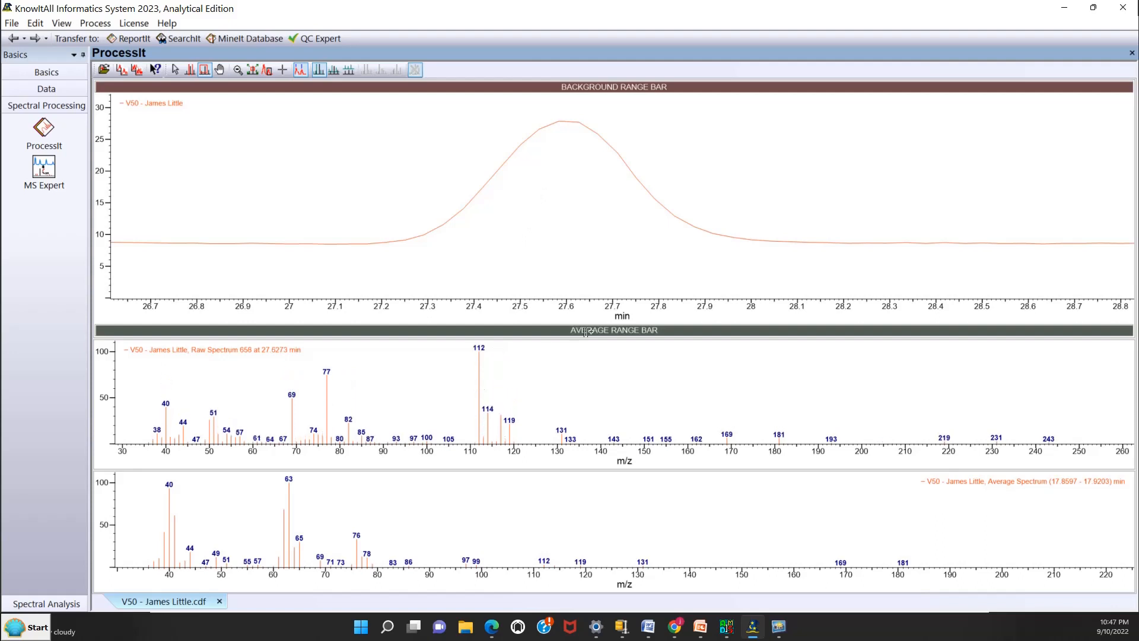
drag(410, 333, 735, 345)
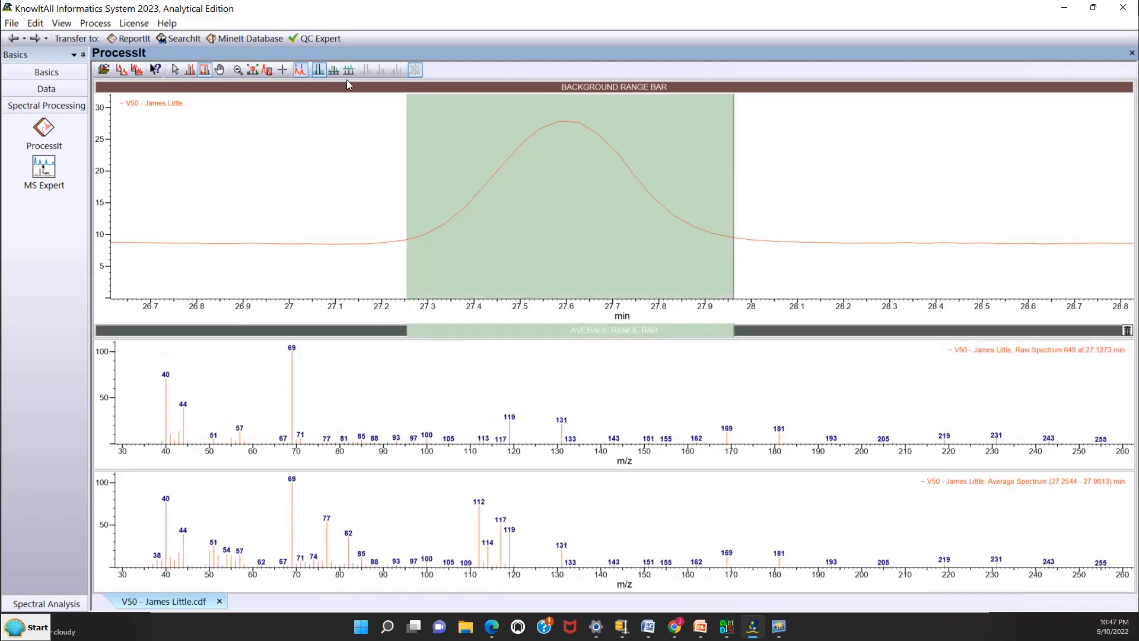
Step: Subtract background on both sides of the 27.6 min peak, at about 27.11–27.16 min and 28.14–28.19 min
drag(342, 85, 364, 87)
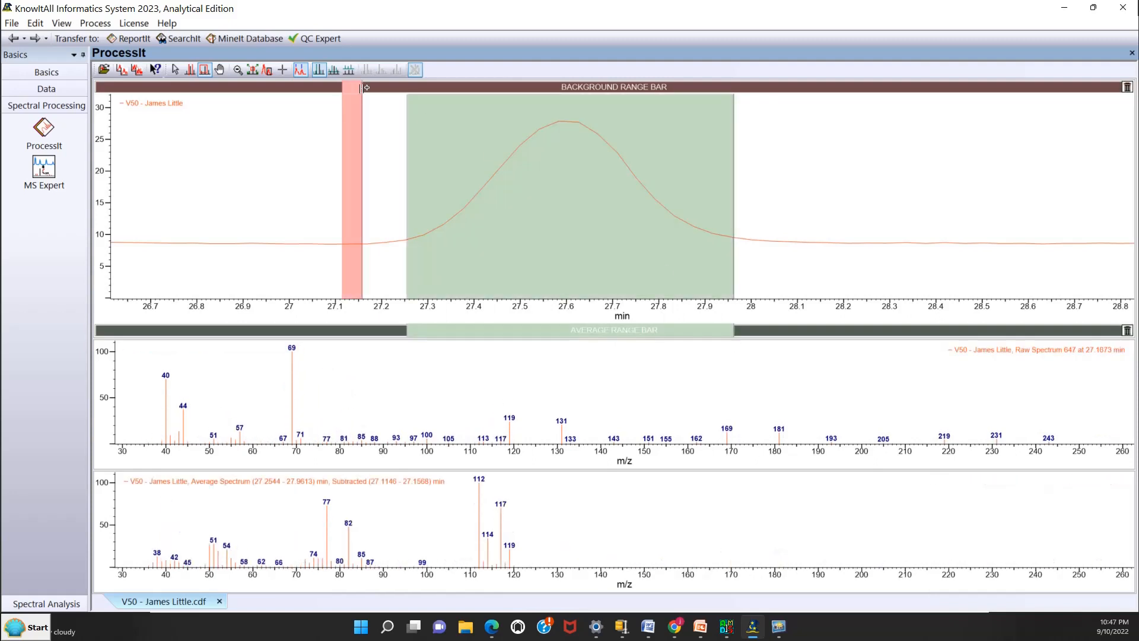
drag(815, 88, 841, 91)
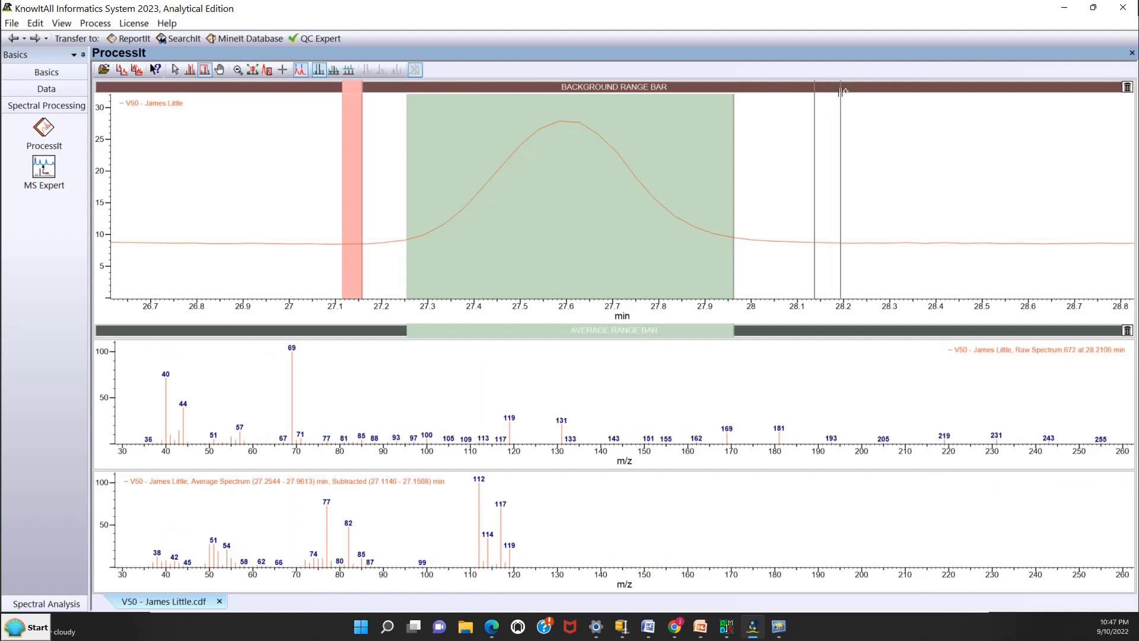
drag(840, 92, 840, 91)
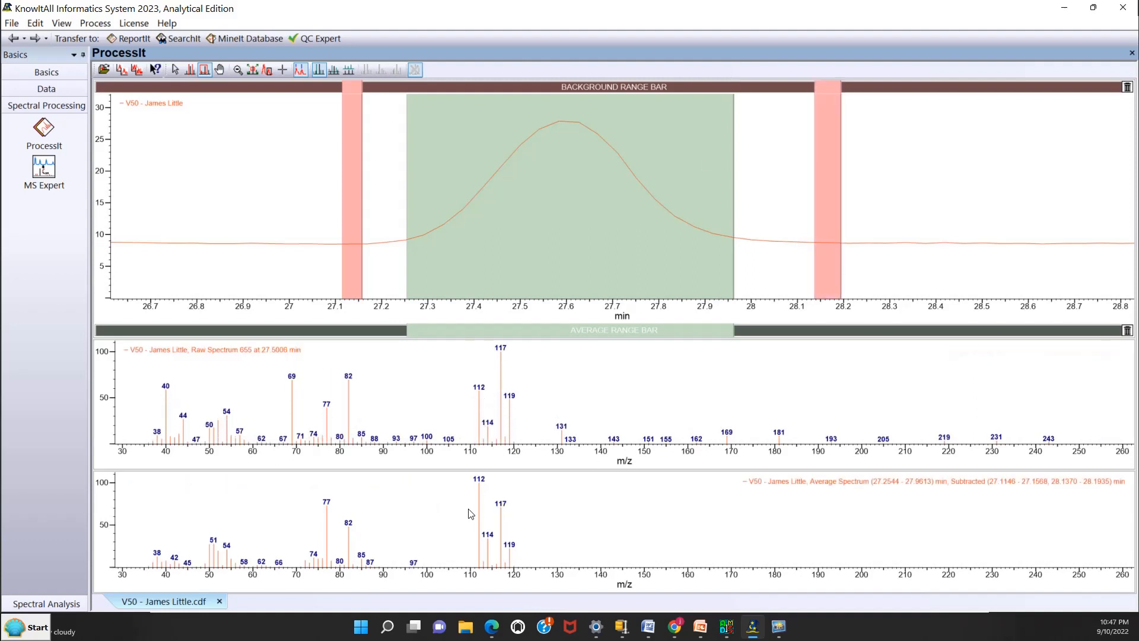
Step: Transfer the subtracted spectrum of the 27.6 min peak to SearchIt as a new search and run it
click(181, 39)
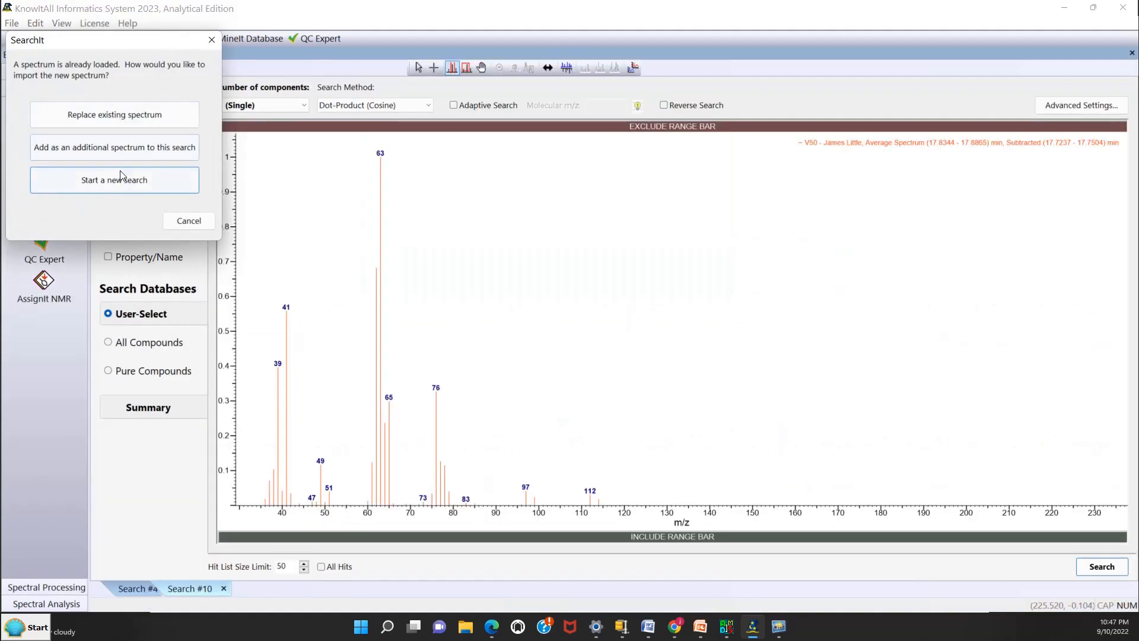
click(121, 175)
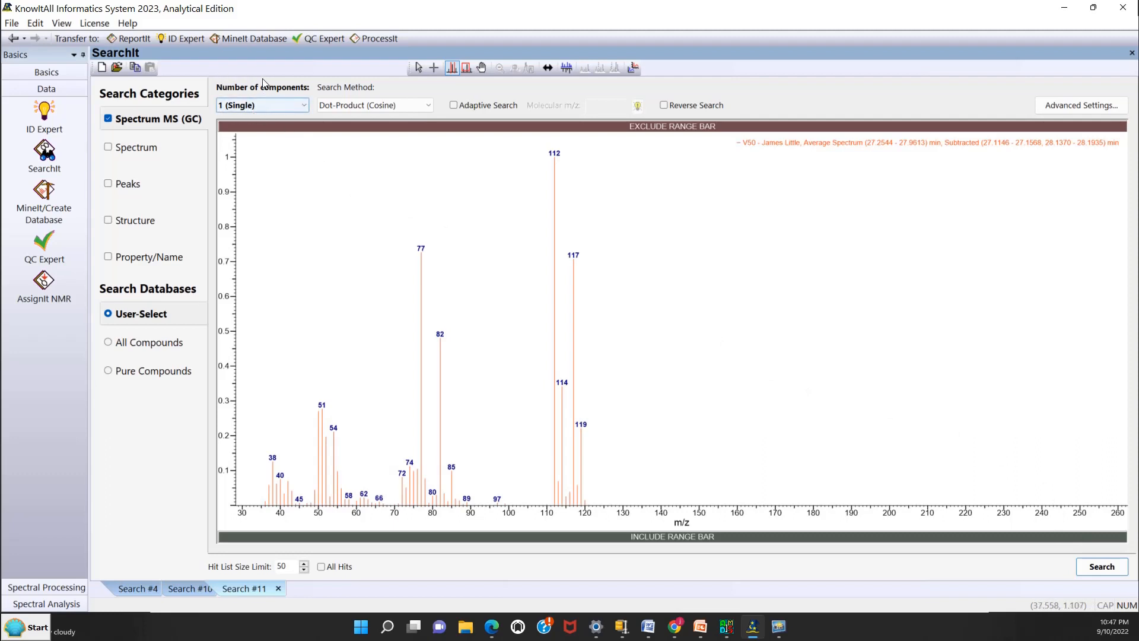
click(1113, 571)
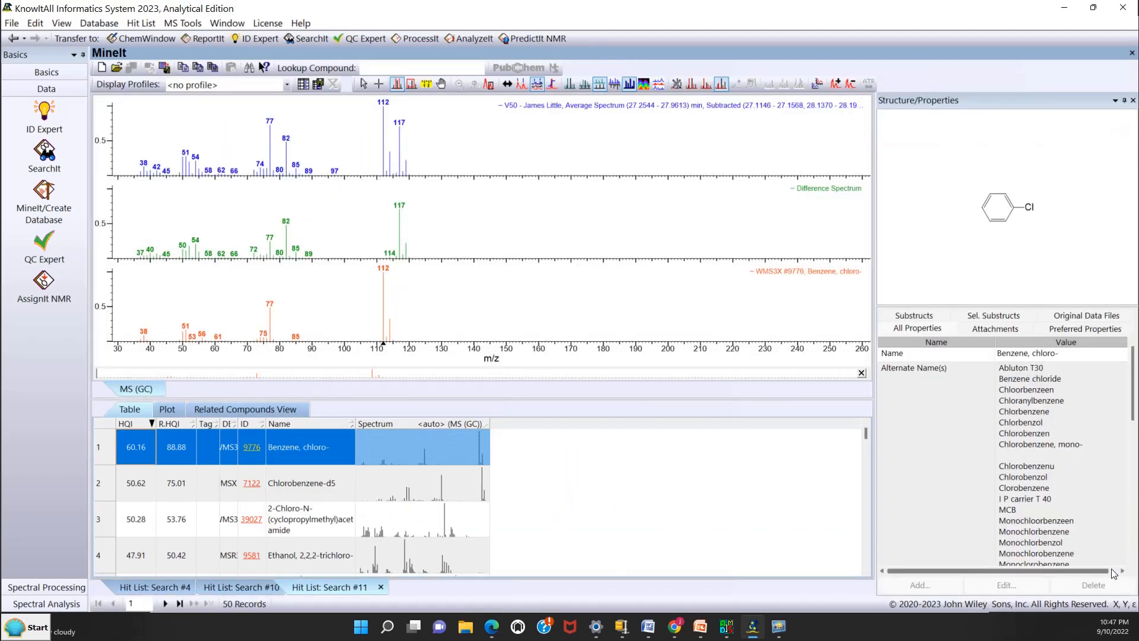
Step: Show the top hit, Benzene, chloro-, mirrored head-to-tail against the query spectrum
click(131, 451)
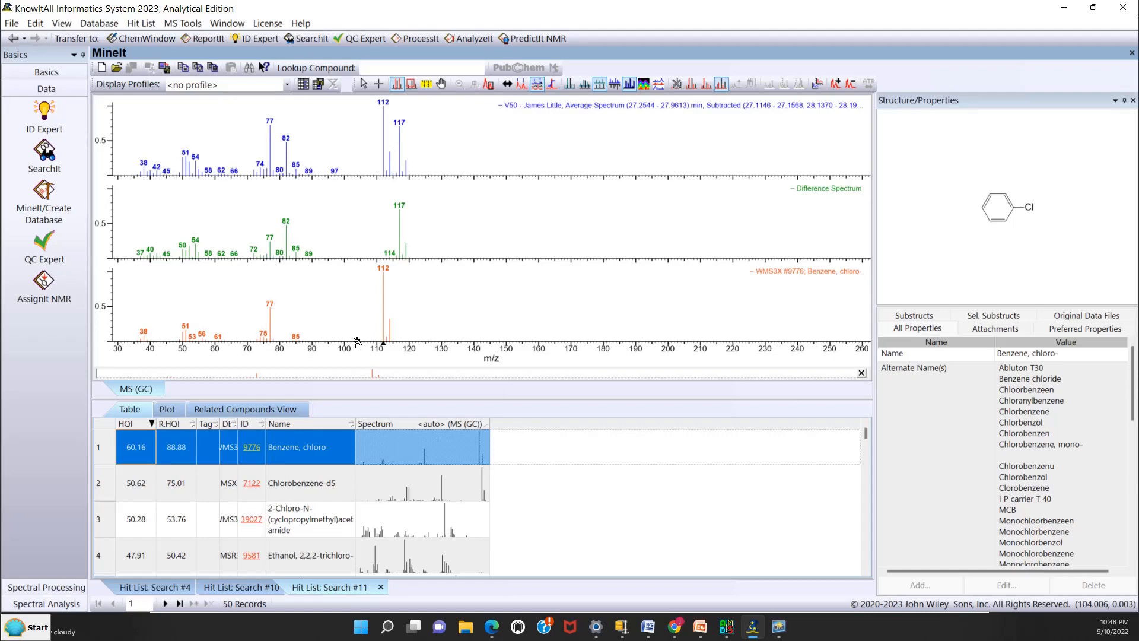
click(615, 85)
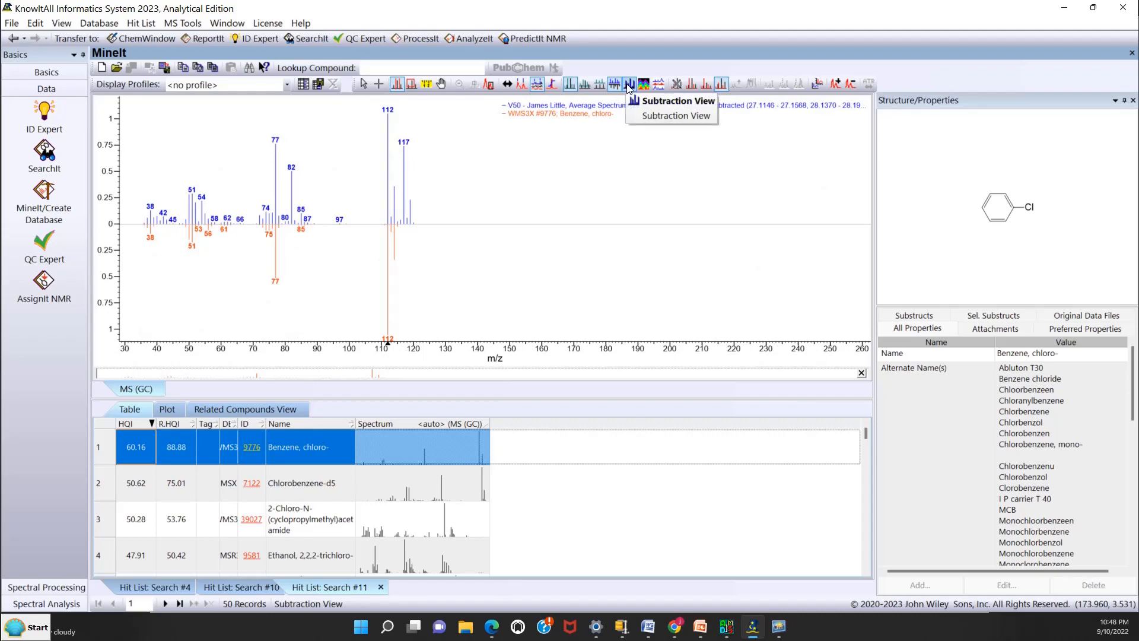
Step: Show the Benzene, chloro- hit in Subtraction View and transfer only the Difference Spectrum to SearchIt as a new search
click(629, 85)
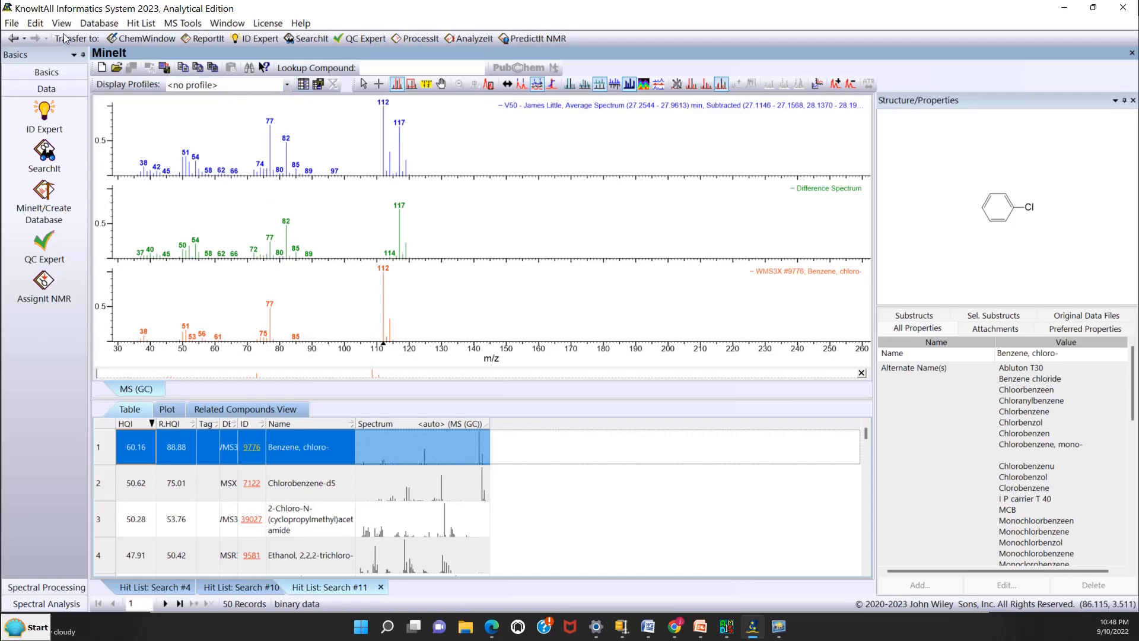
click(304, 38)
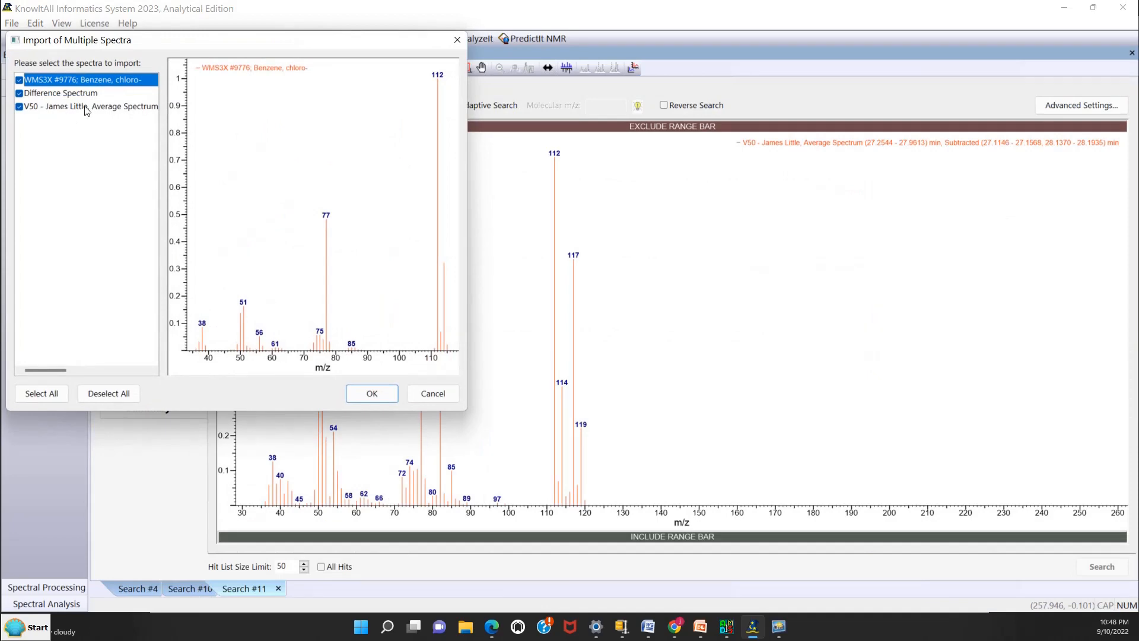
click(19, 81)
click(19, 108)
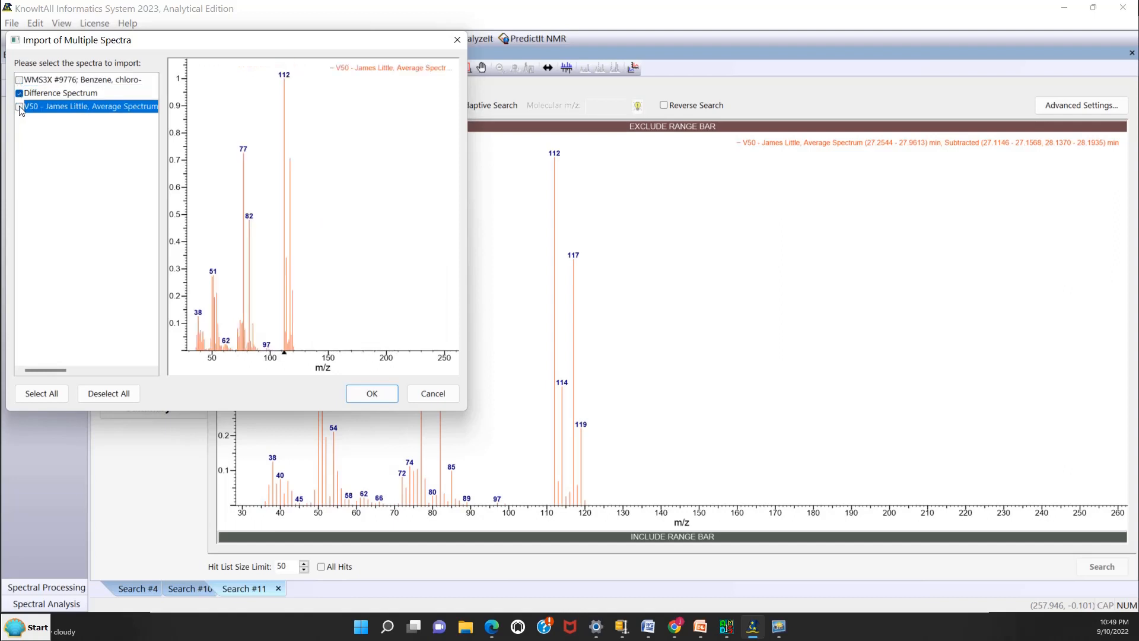
click(40, 93)
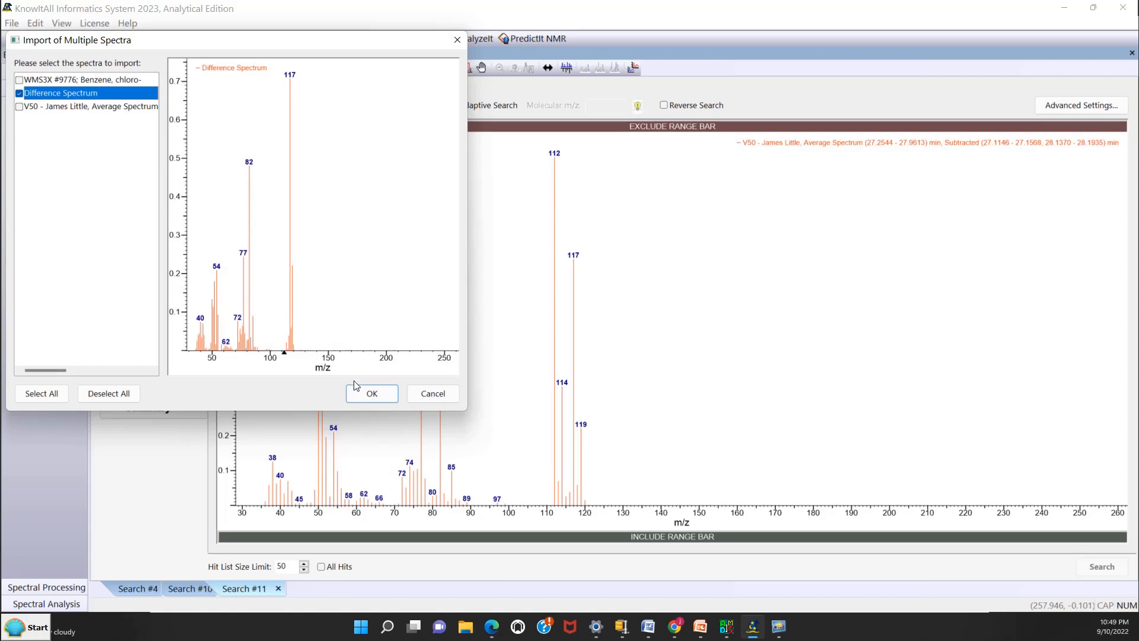
click(370, 394)
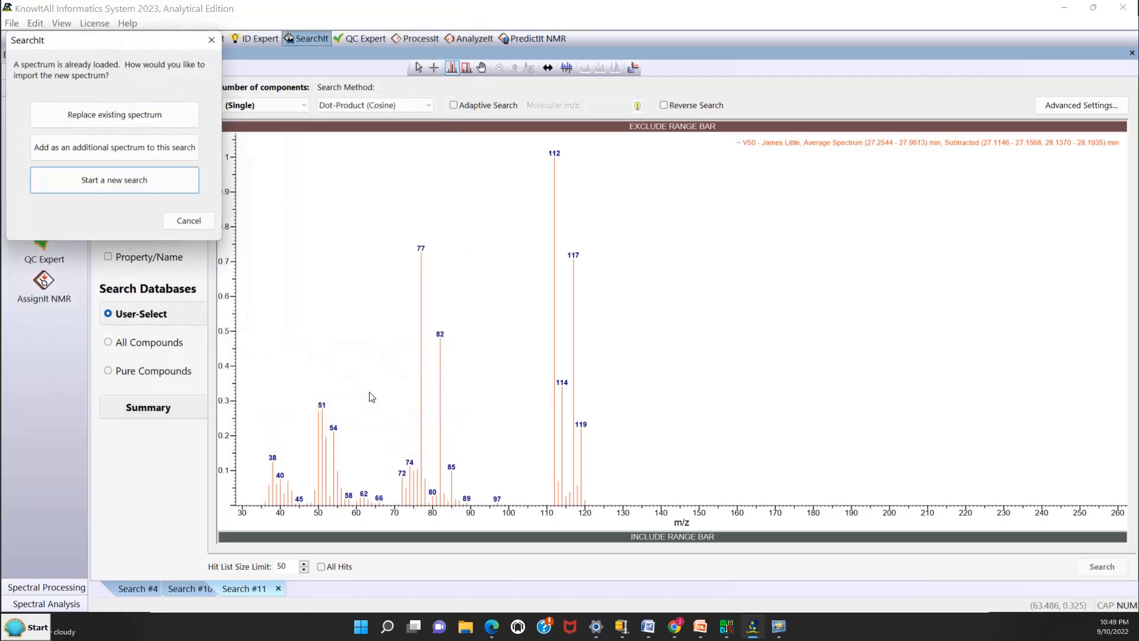
click(125, 182)
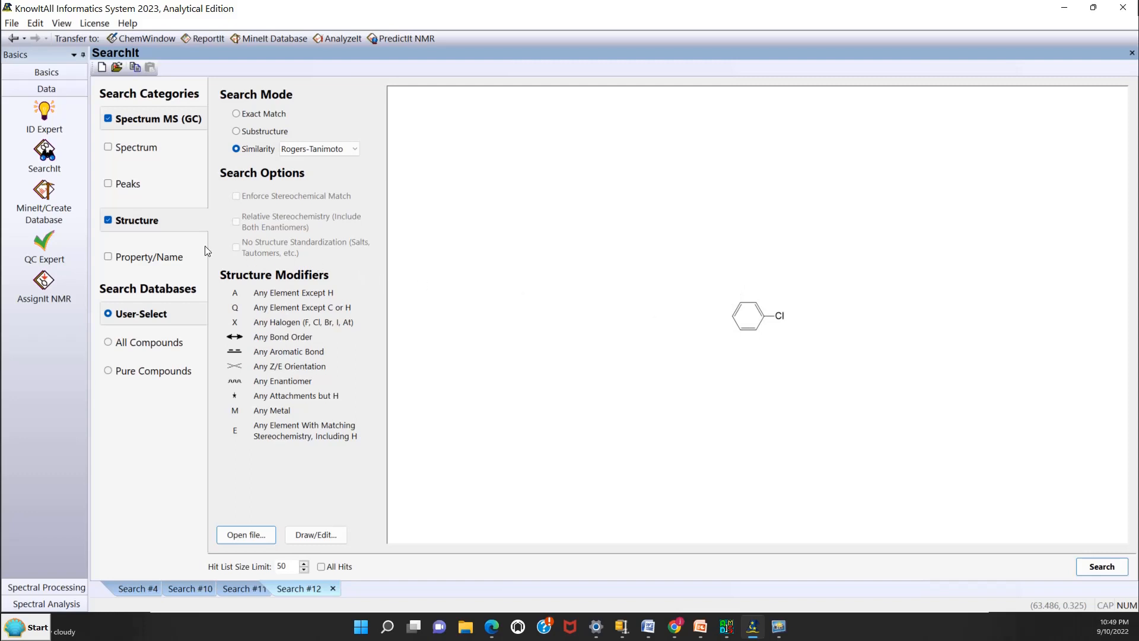
Step: Exclude the structure criterion from the difference-spectrum search, run it and select the top hit, Chlorobenzene-D5
click(108, 220)
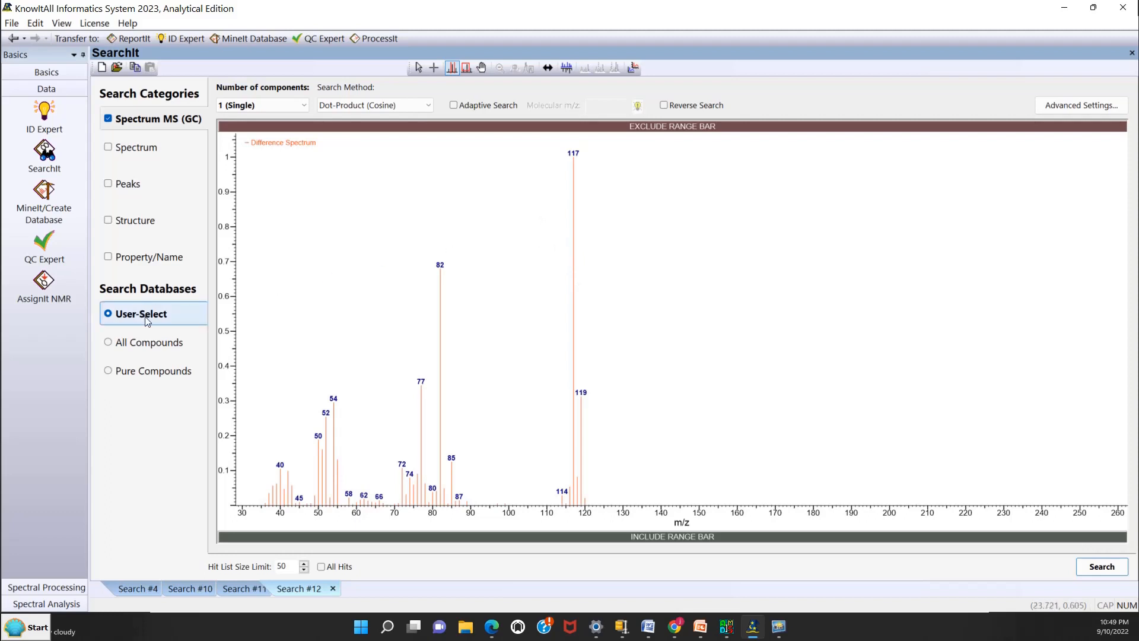
click(1100, 567)
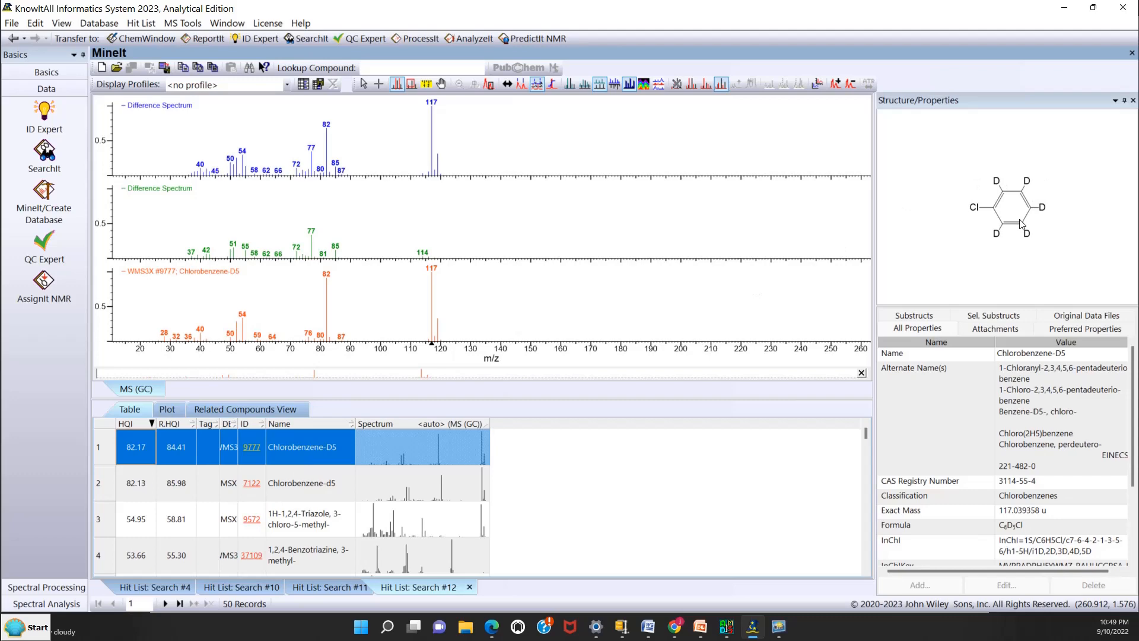
click(146, 454)
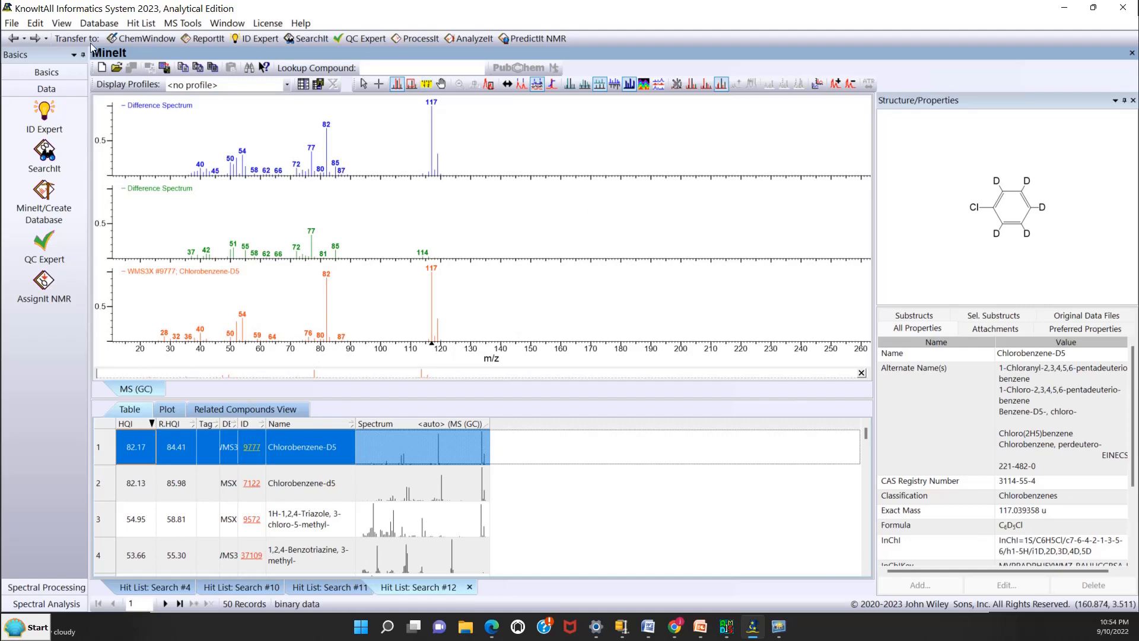
Step: Return to ProcessIt and transfer the background-subtracted average spectrum of the 27.6 min peak to SearchIt as a new search
click(24, 40)
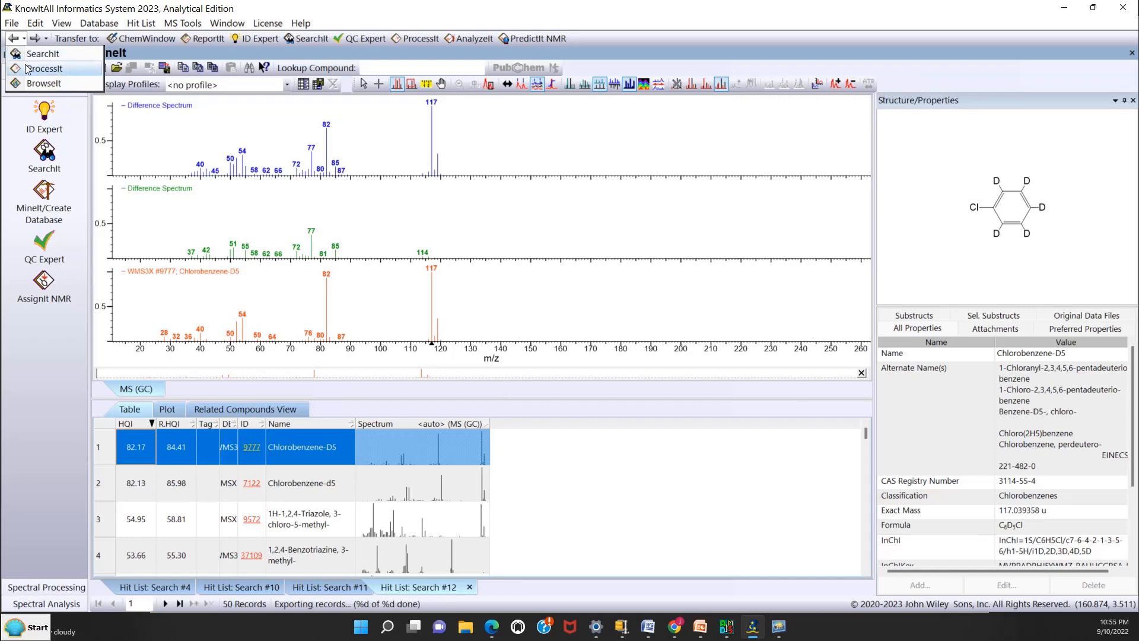
click(27, 69)
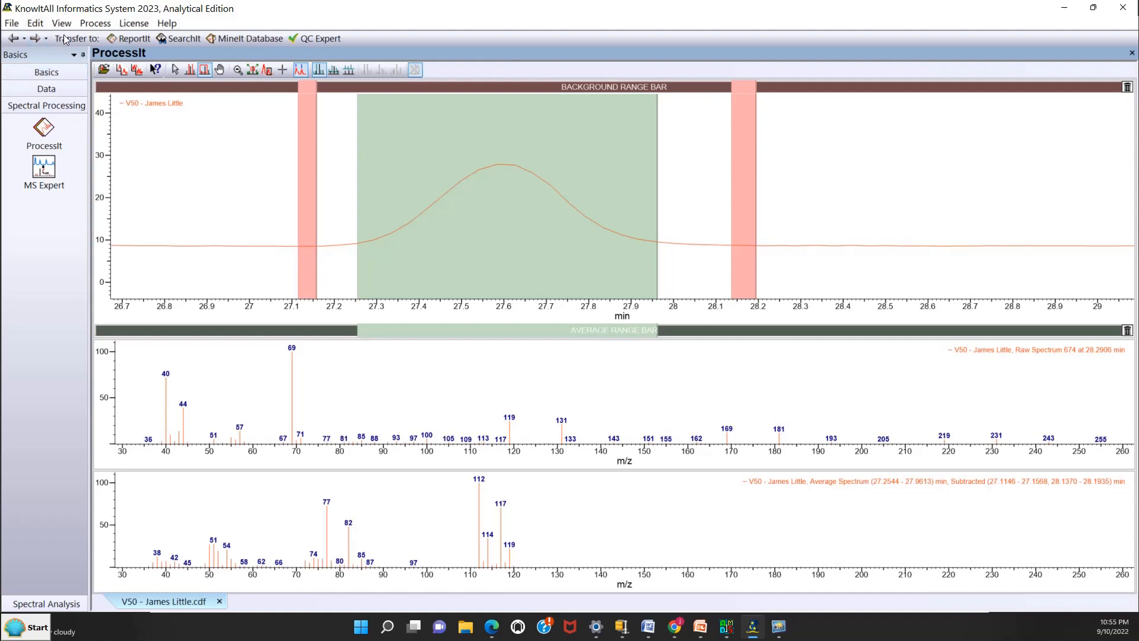
click(172, 34)
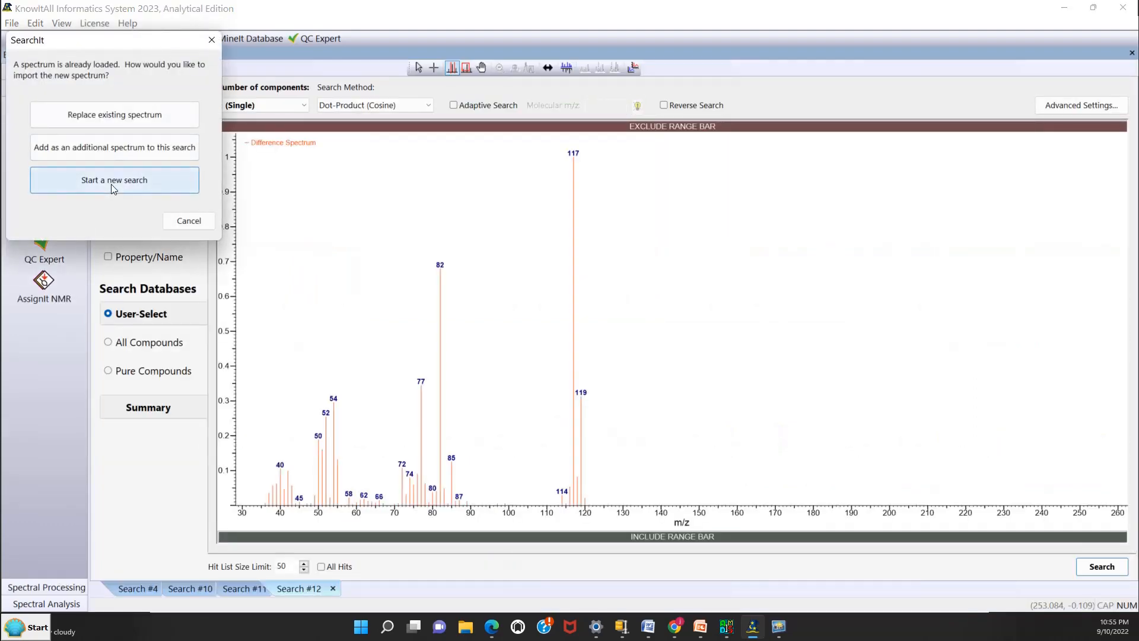
click(112, 185)
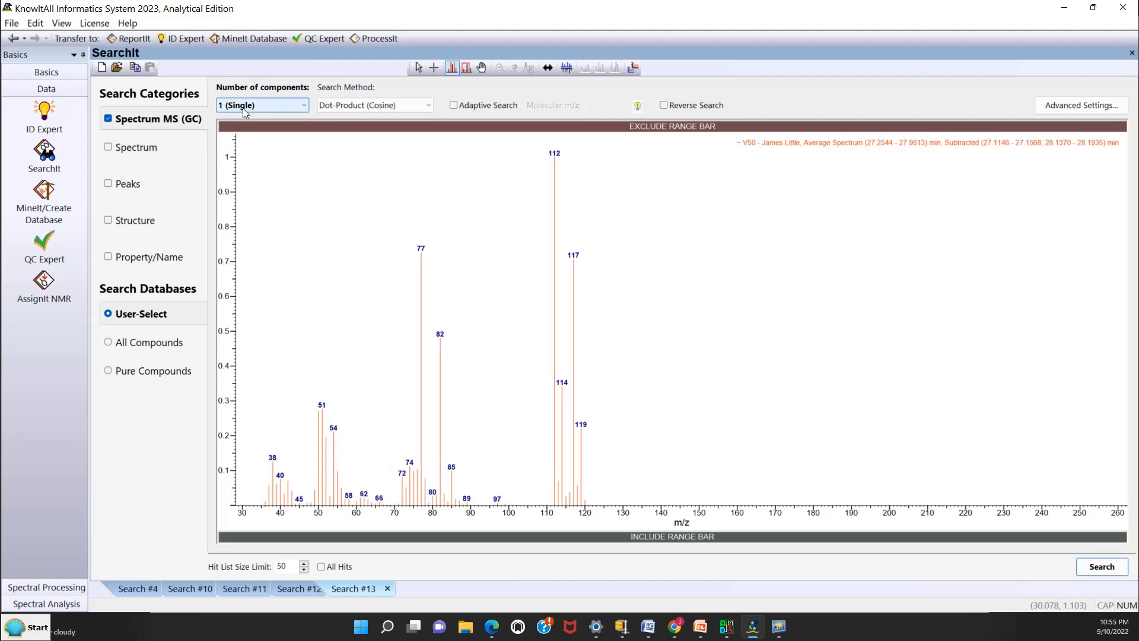
Step: Set the number of components to 2 (Mixture), run the search and select the first composite spectrum hit
click(304, 107)
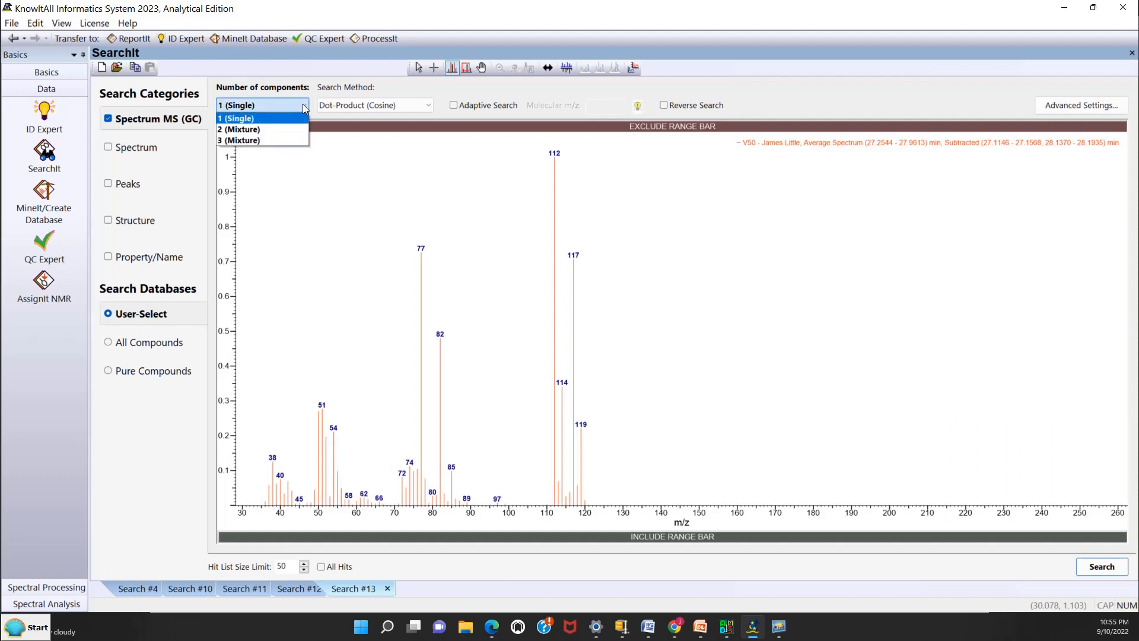
click(289, 130)
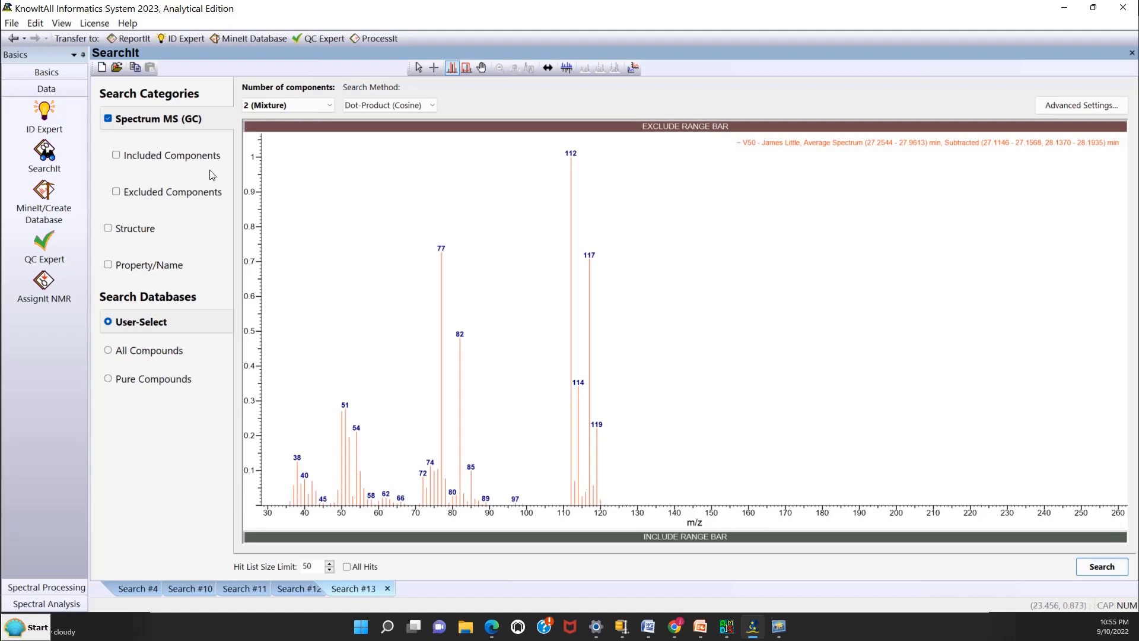
click(1103, 567)
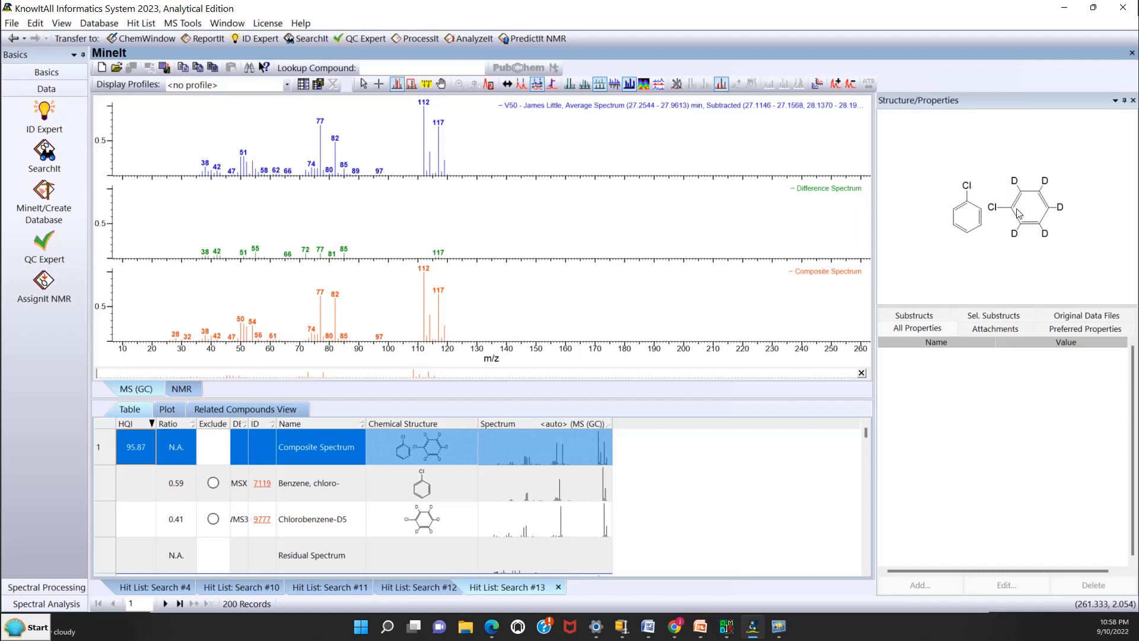
click(138, 457)
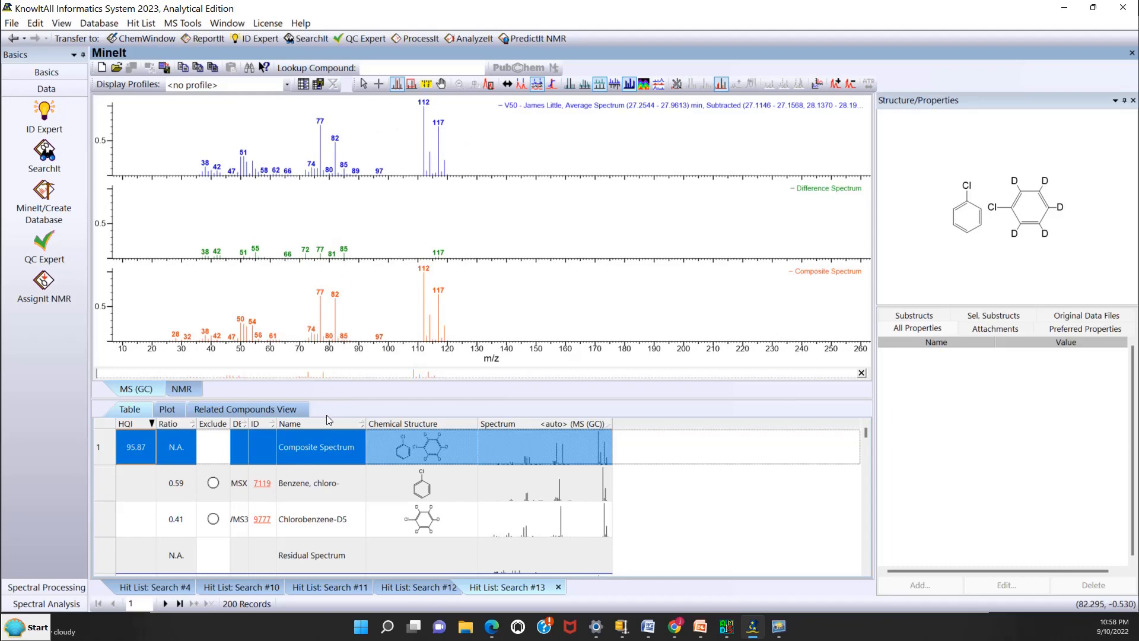
Step: Examine the Benzene, chloro-, Chlorobenzene-D5 and residual spectra belonging to the first composite hit
click(307, 486)
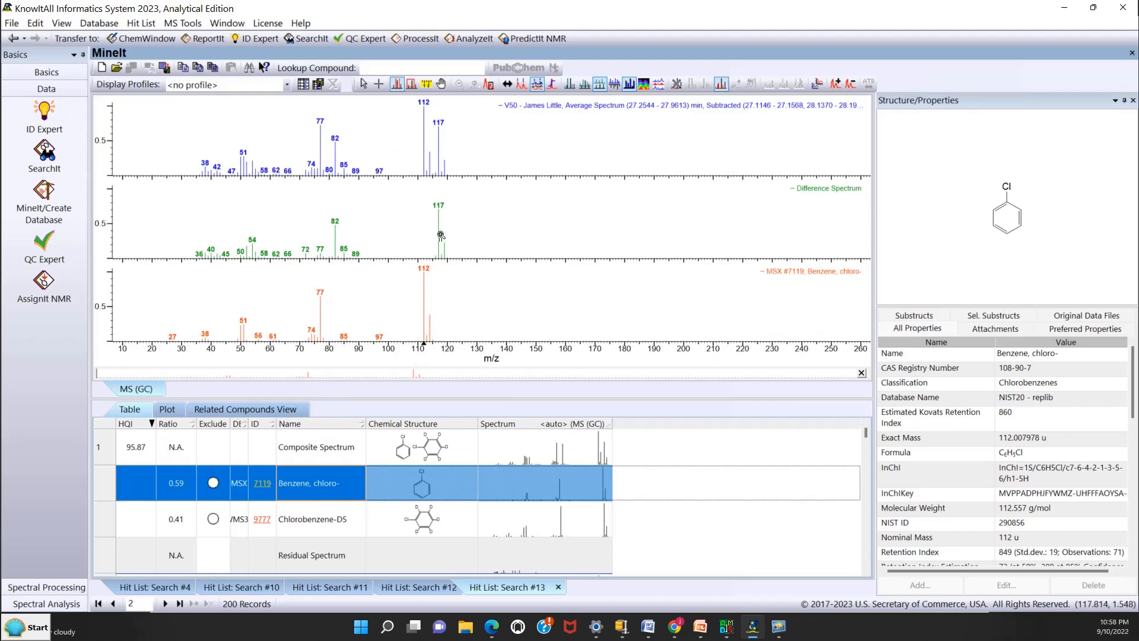
click(133, 523)
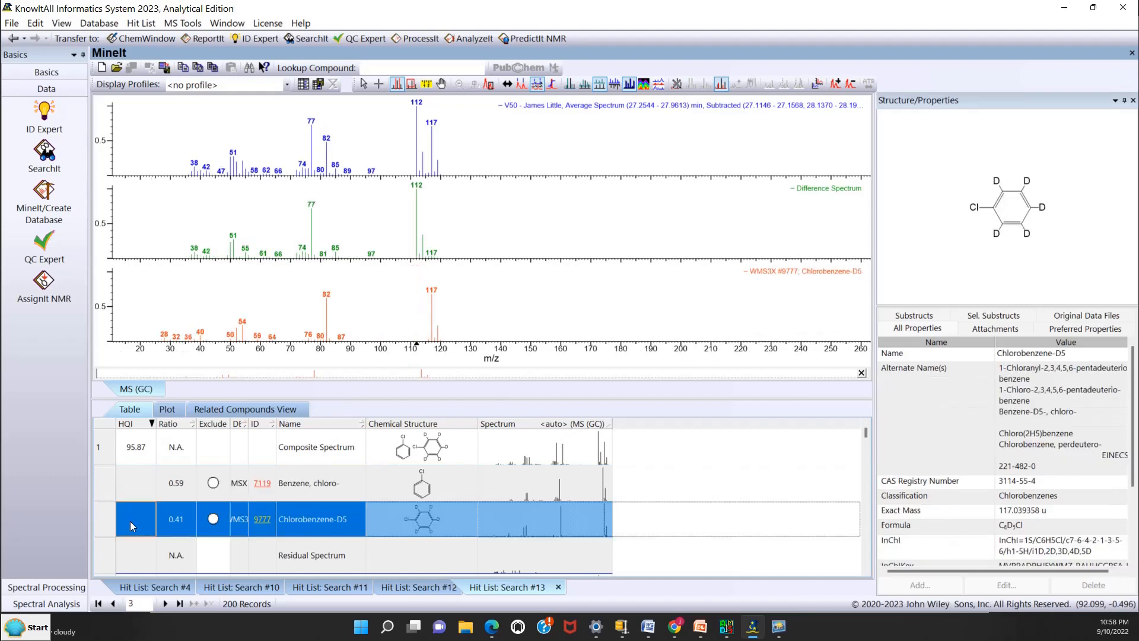
scroll(130, 521, down, 1)
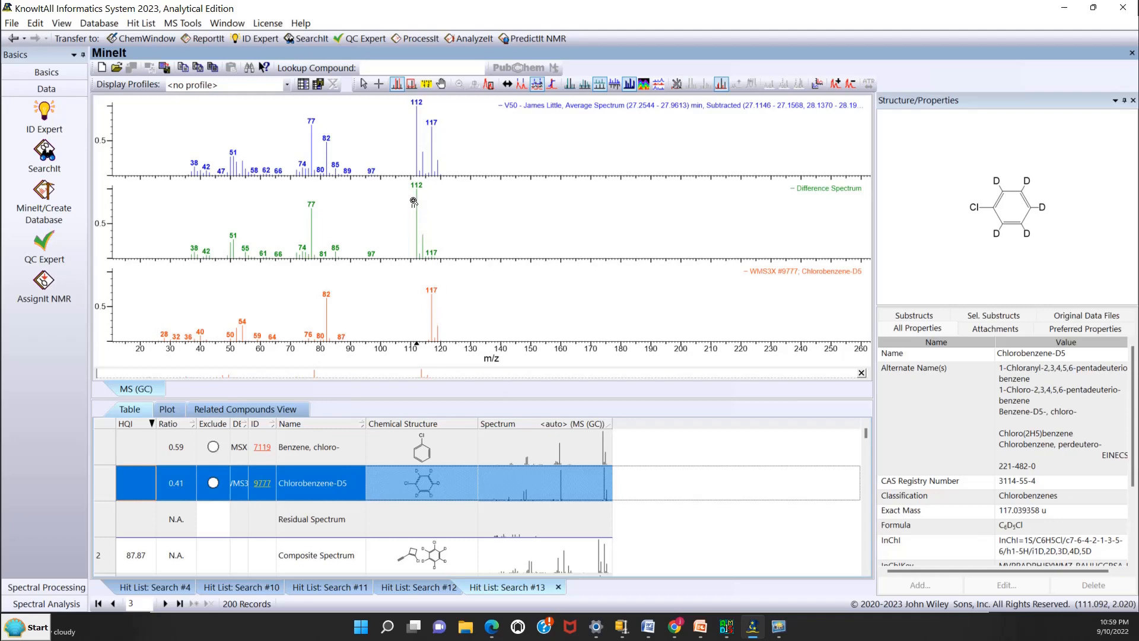
click(309, 521)
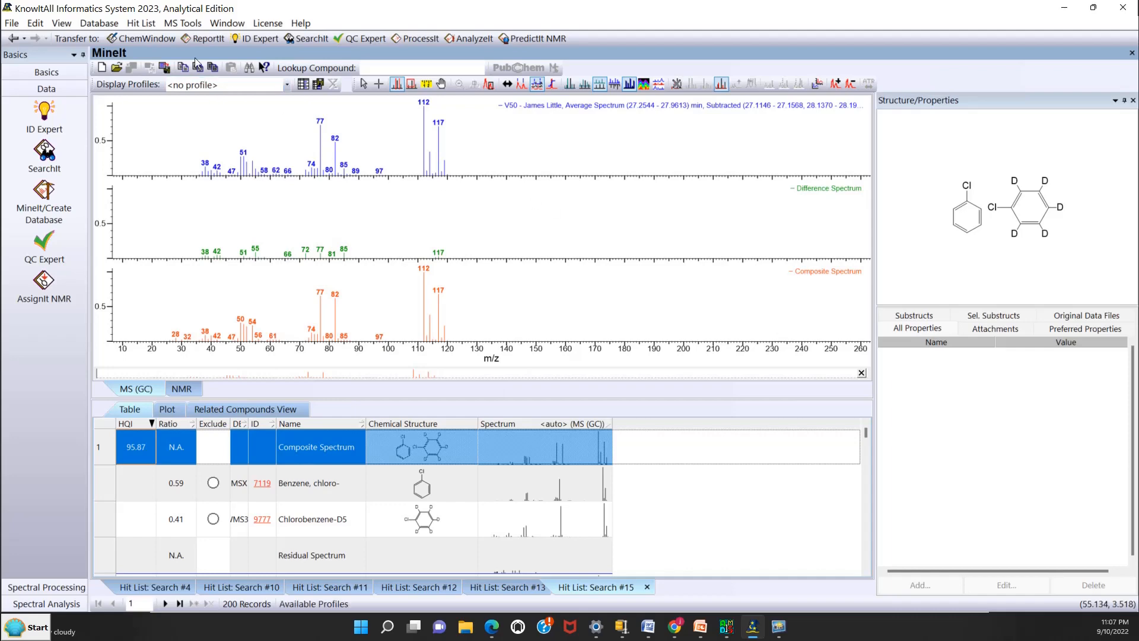
Step: Go back to ProcessIt and send the same subtracted average spectrum to SearchIt, starting a separate new search
click(24, 40)
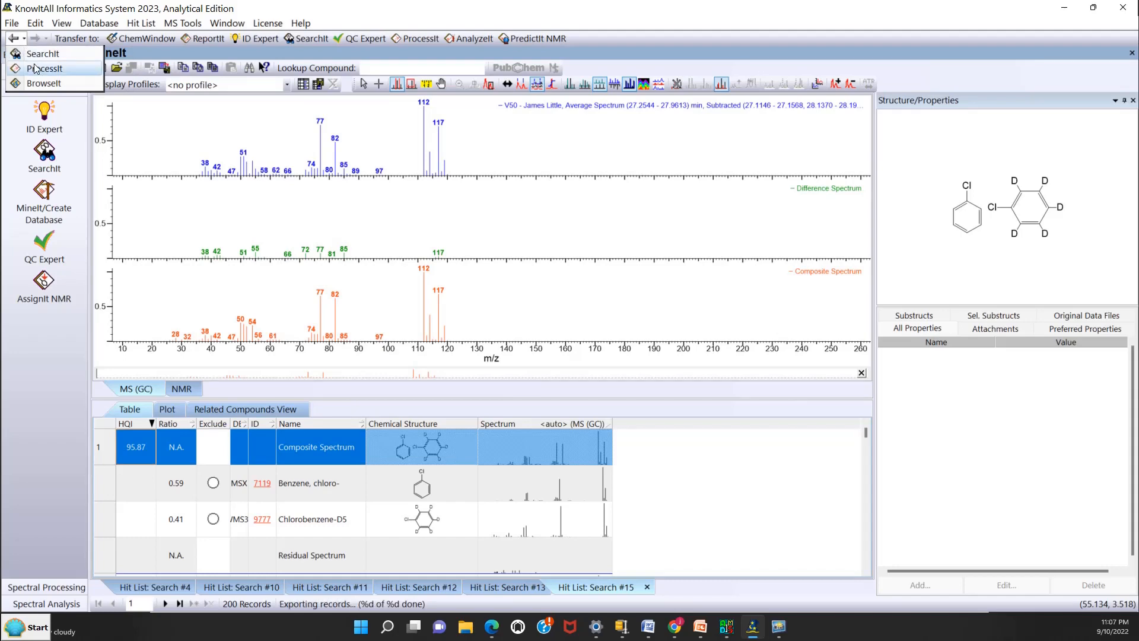
click(37, 68)
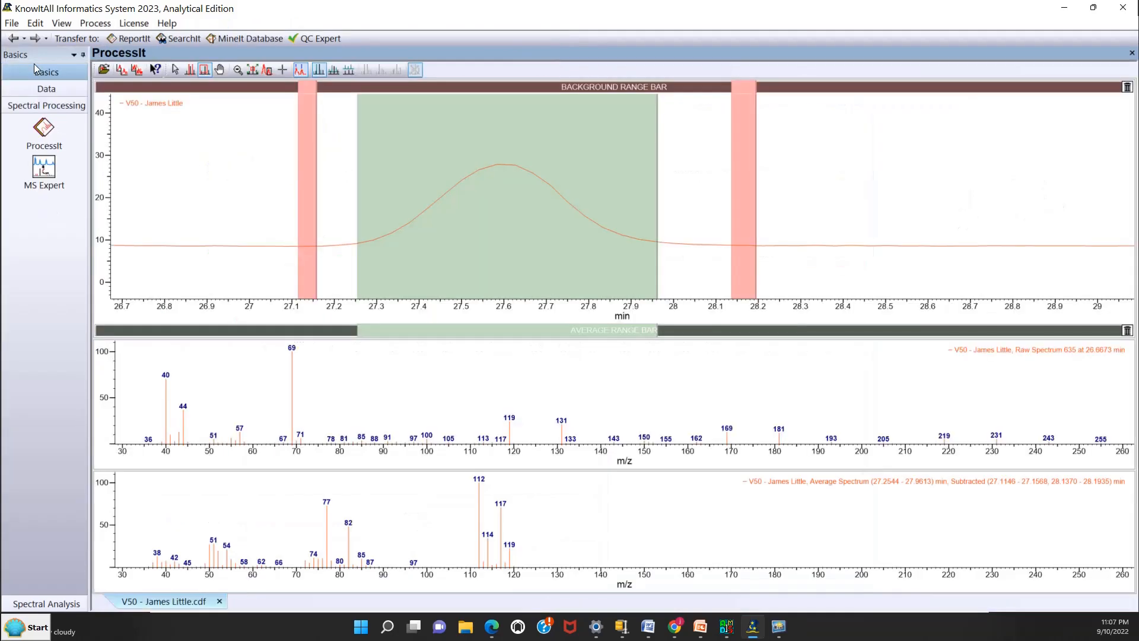
click(181, 39)
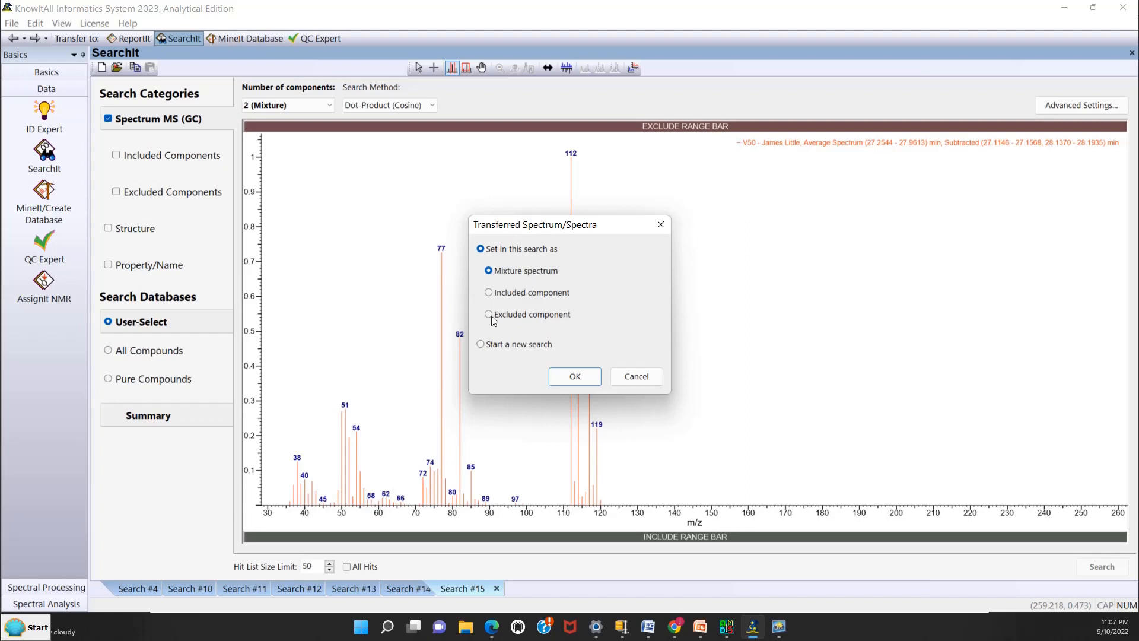
click(482, 345)
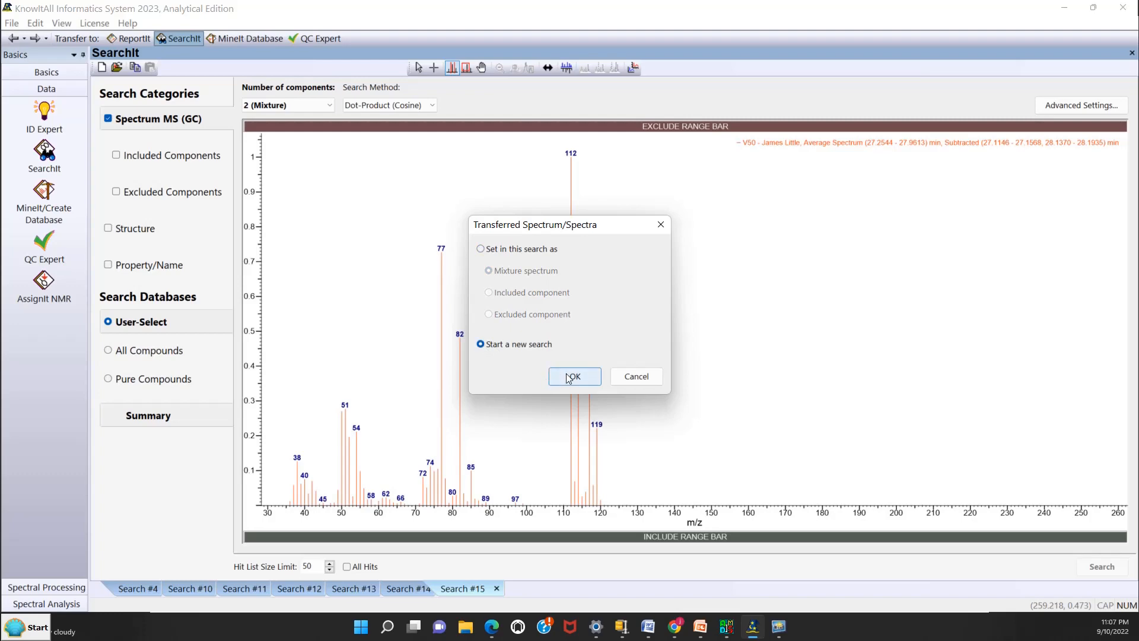
click(570, 379)
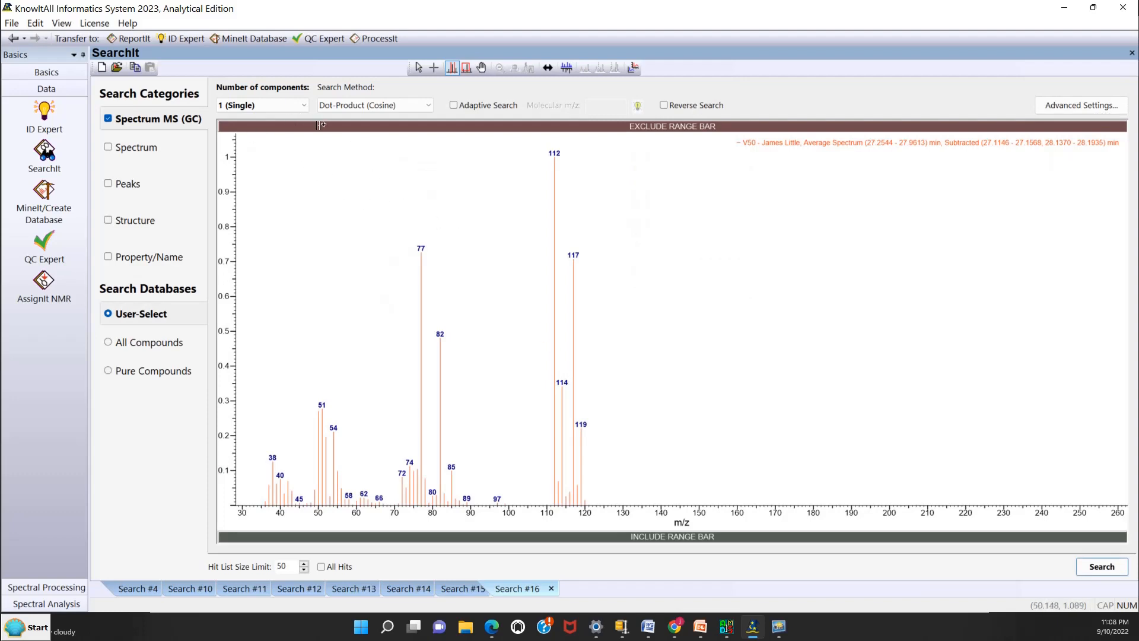
Step: Run a single-component reverse search on the subtracted spectrum and select the hit with the highest R.HQI
click(272, 105)
click(272, 105)
click(1101, 567)
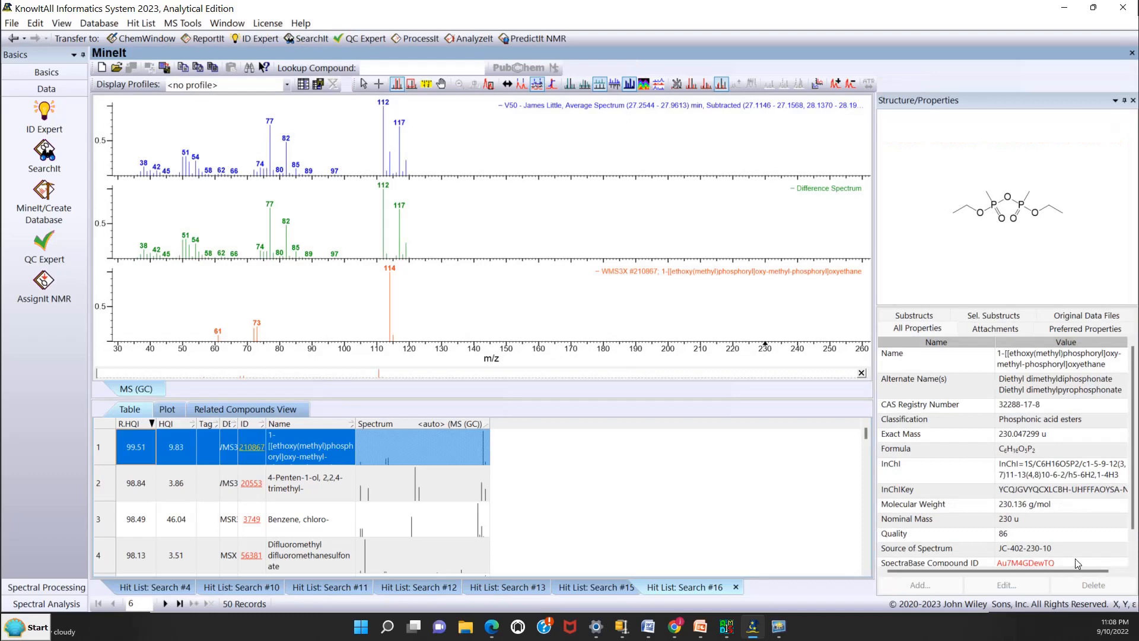
click(133, 458)
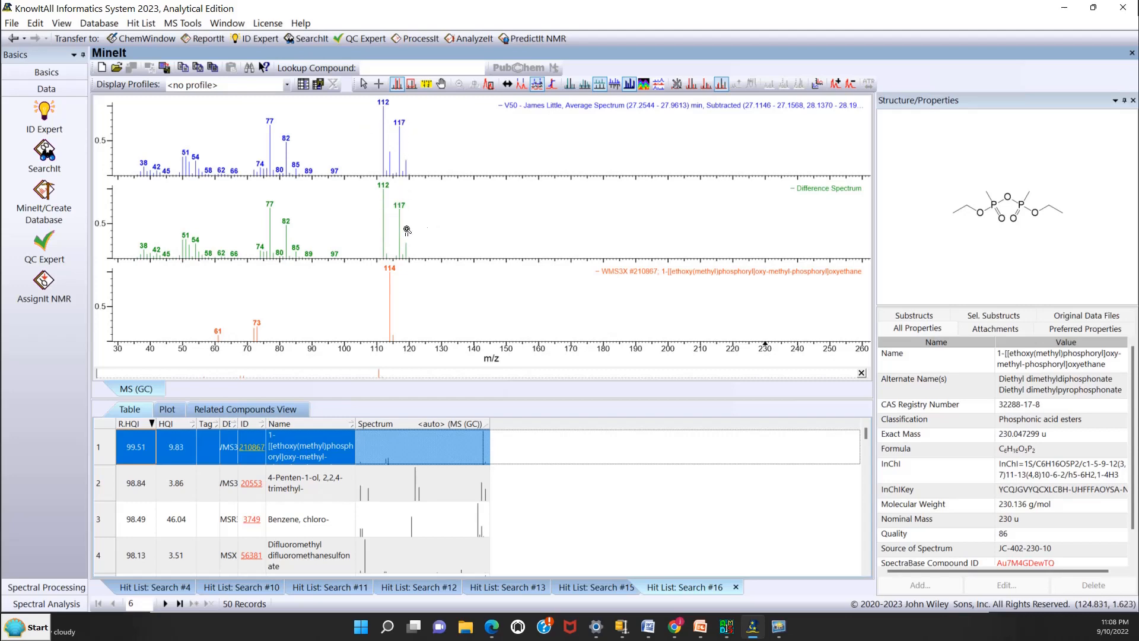
Step: Compare the first three reverse-search hits head-to-tail with the query, and view the third, Benzene, chloro-, in Subtraction View
click(616, 87)
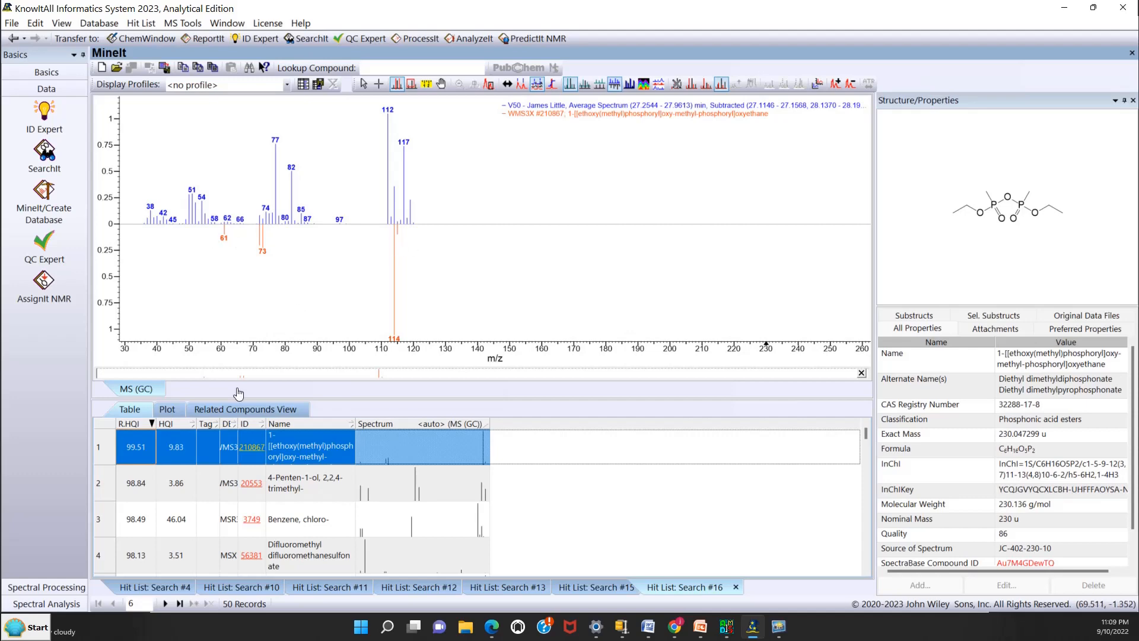
scroll(136, 451, down, 2)
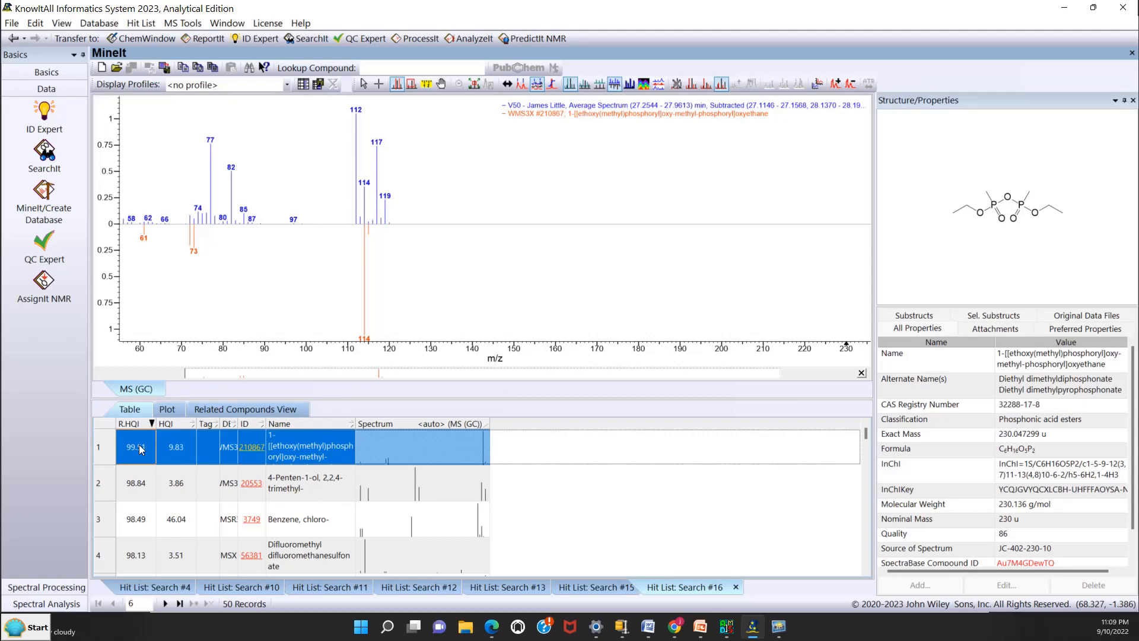
key(Down)
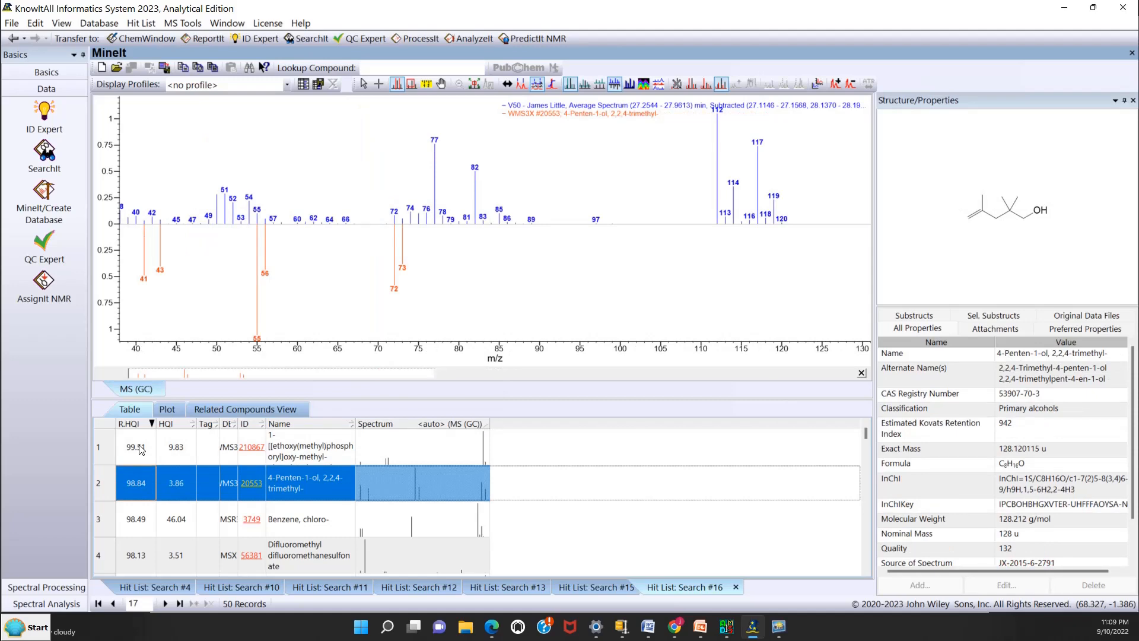
key(Down)
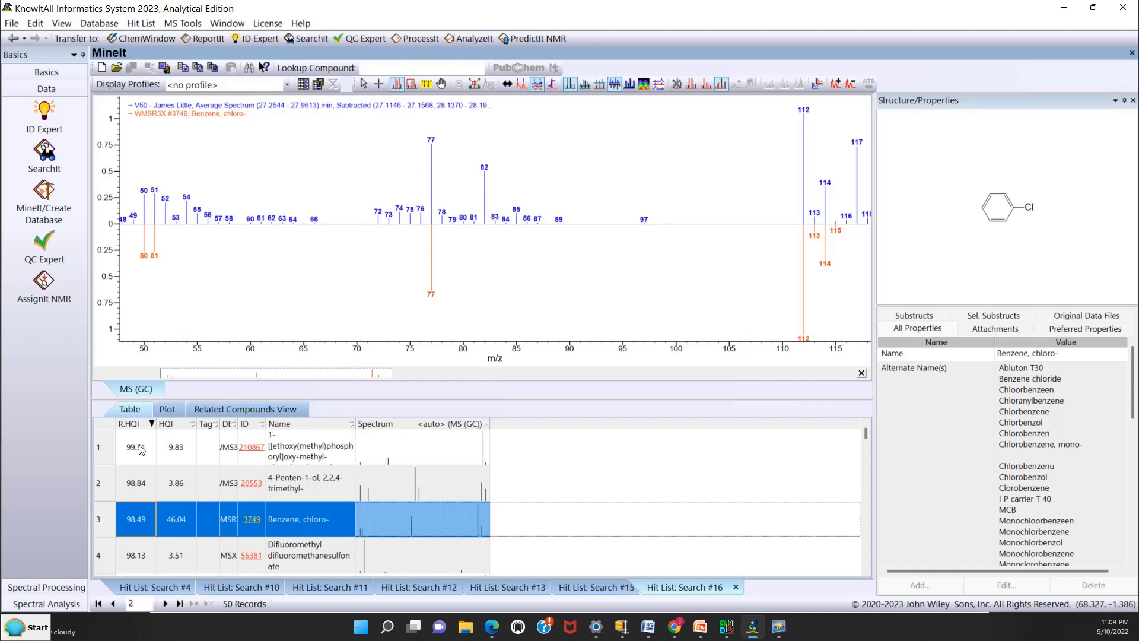
click(630, 85)
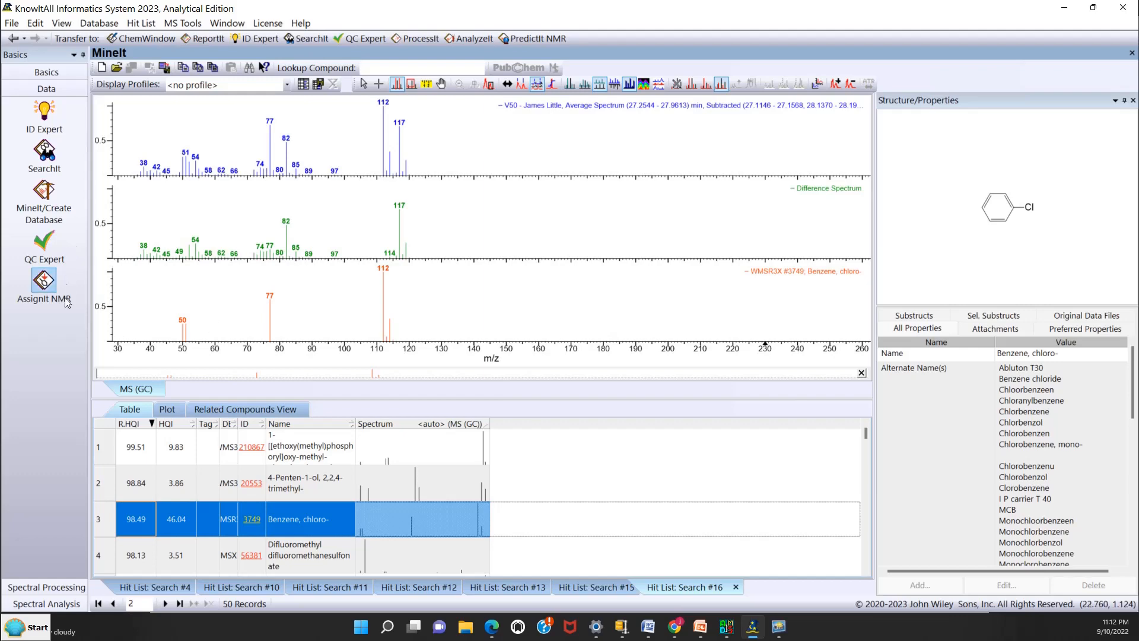
Step: Switch to MS Expert and open the v50.cdf data file for automatic deconvolution and component identification
click(36, 588)
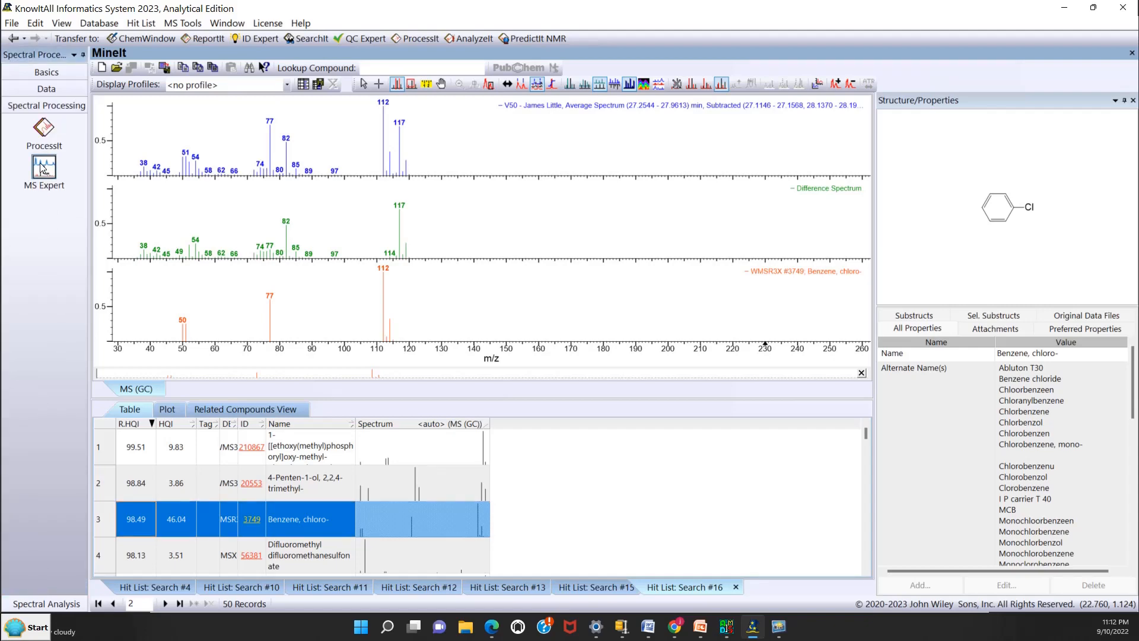
click(40, 167)
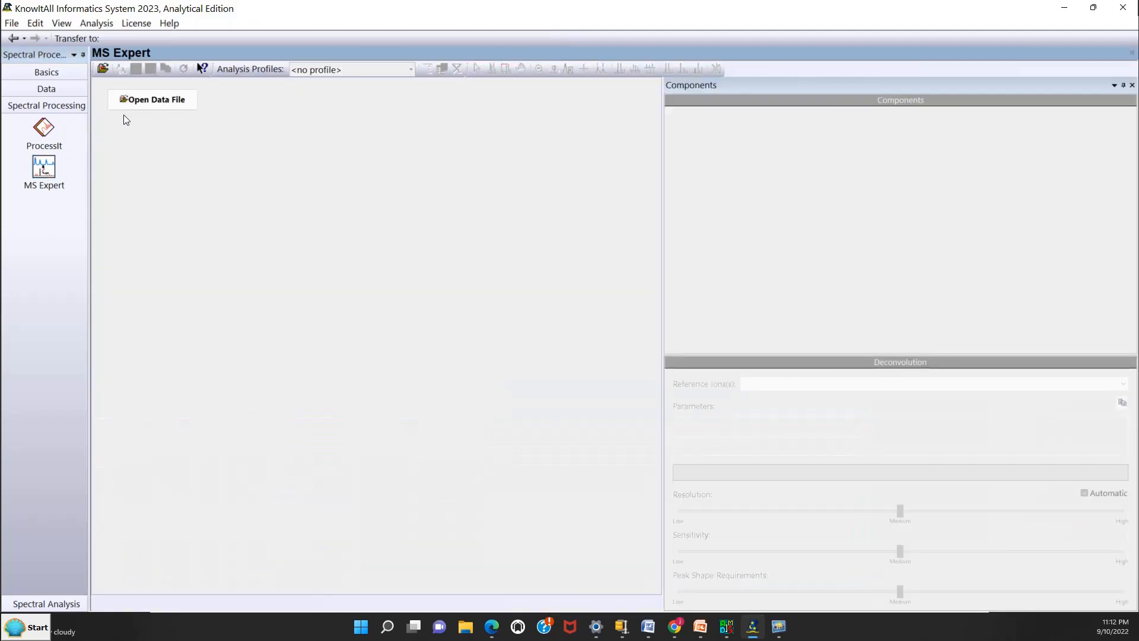
click(137, 107)
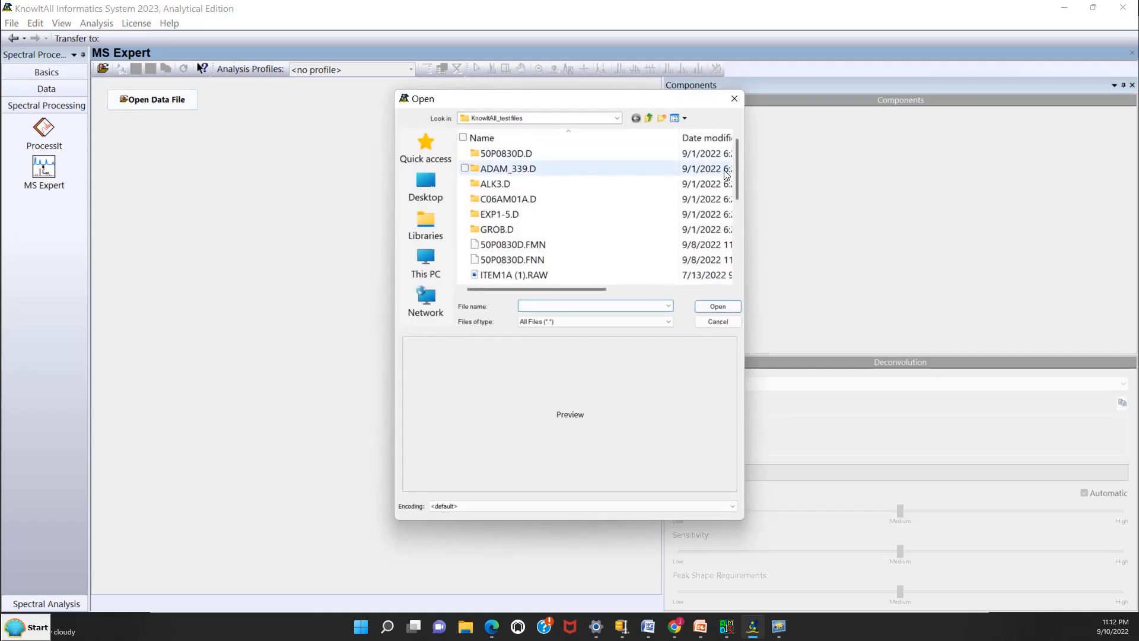
drag(738, 172, 742, 216)
click(564, 264)
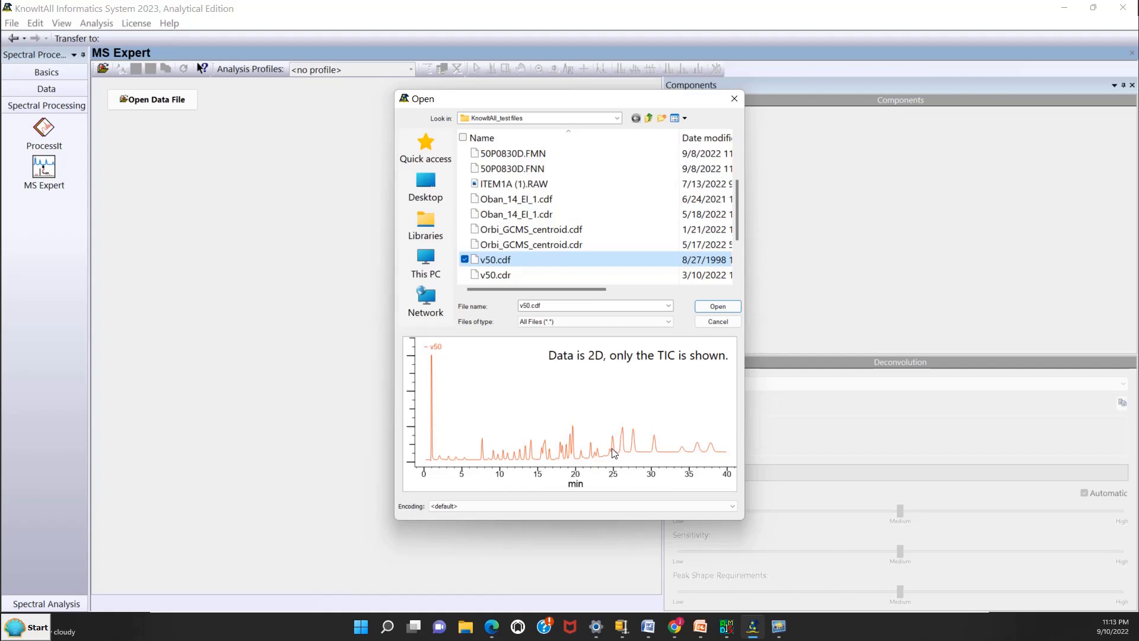
click(715, 307)
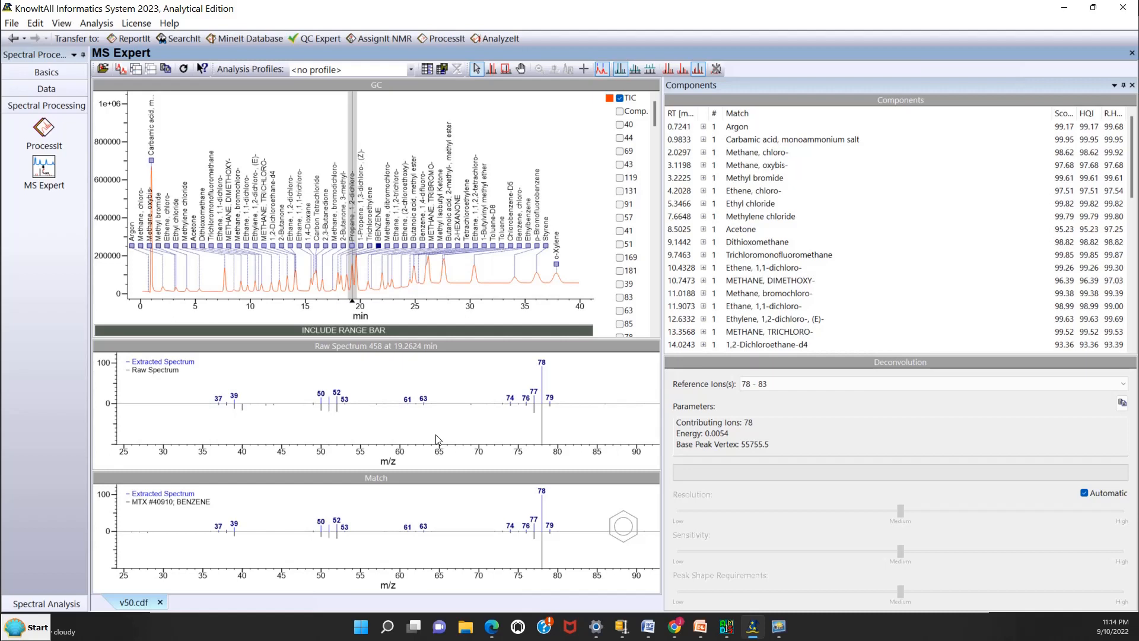
Step: Step through the MS Expert components from Methane, chloro- to Methane, dibromochloro- at 19.6127 min, comparing extracted, raw and matched spectra
click(712, 153)
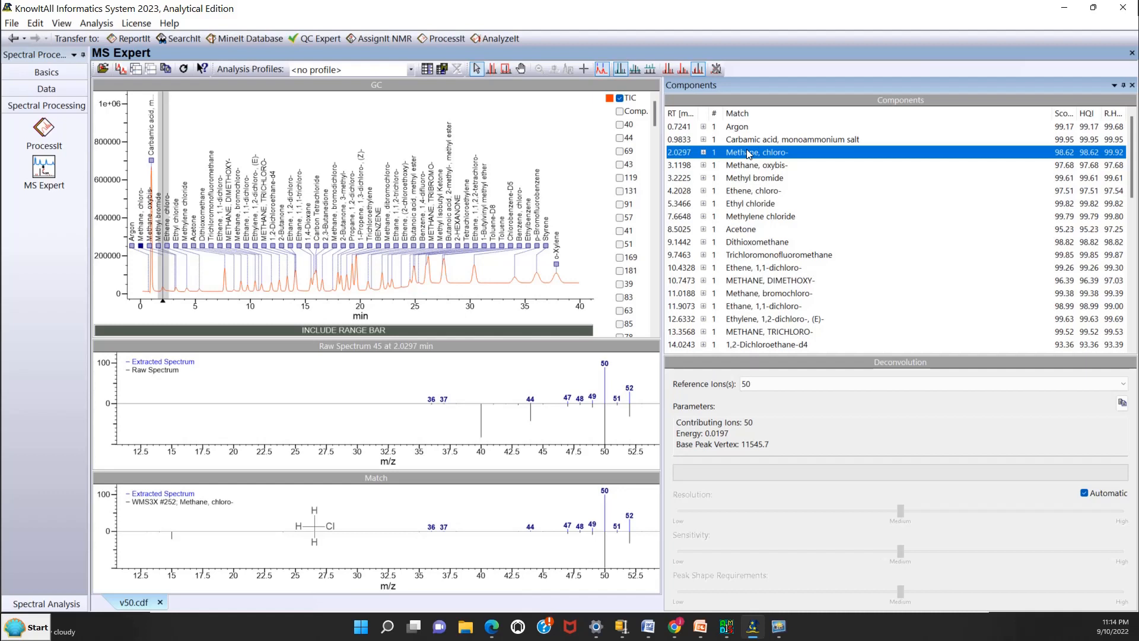
key(Down)
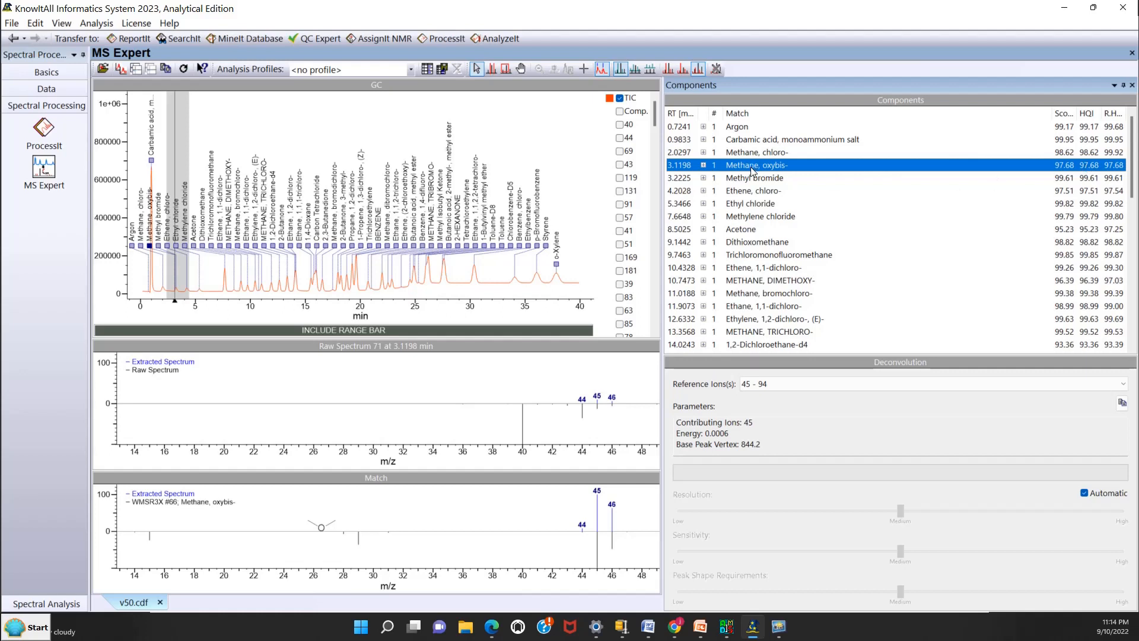
key(Down)
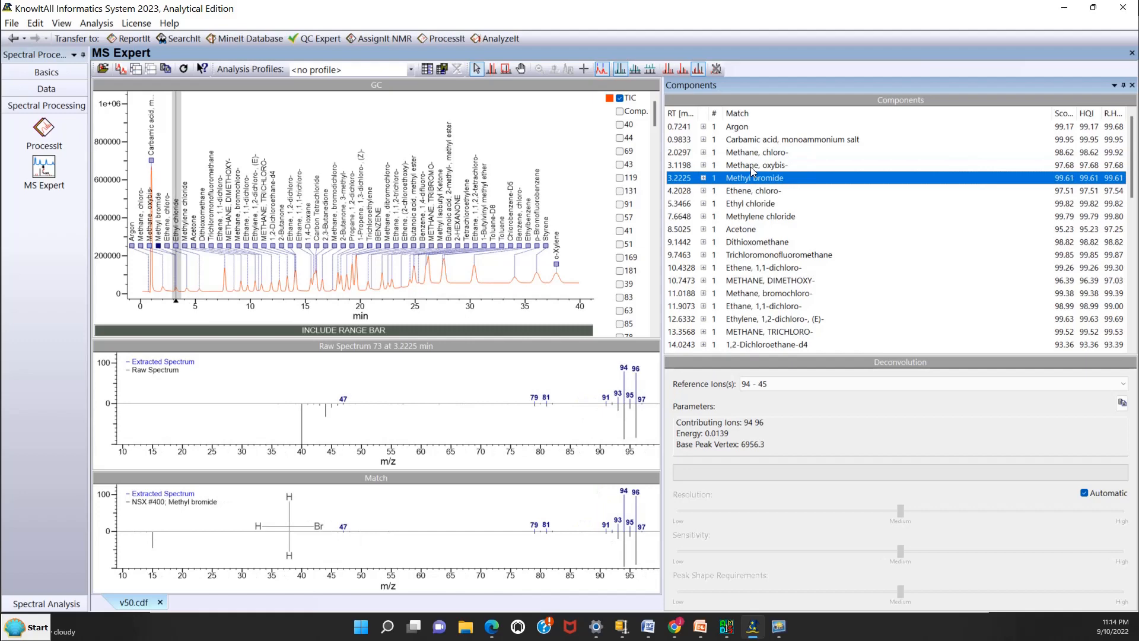
key(Down)
key(Down)
key(Down)
key(Down)
key(Down)
key(Down)
key(Down)
key(Down)
key(Down)
key(Down)
key(Down)
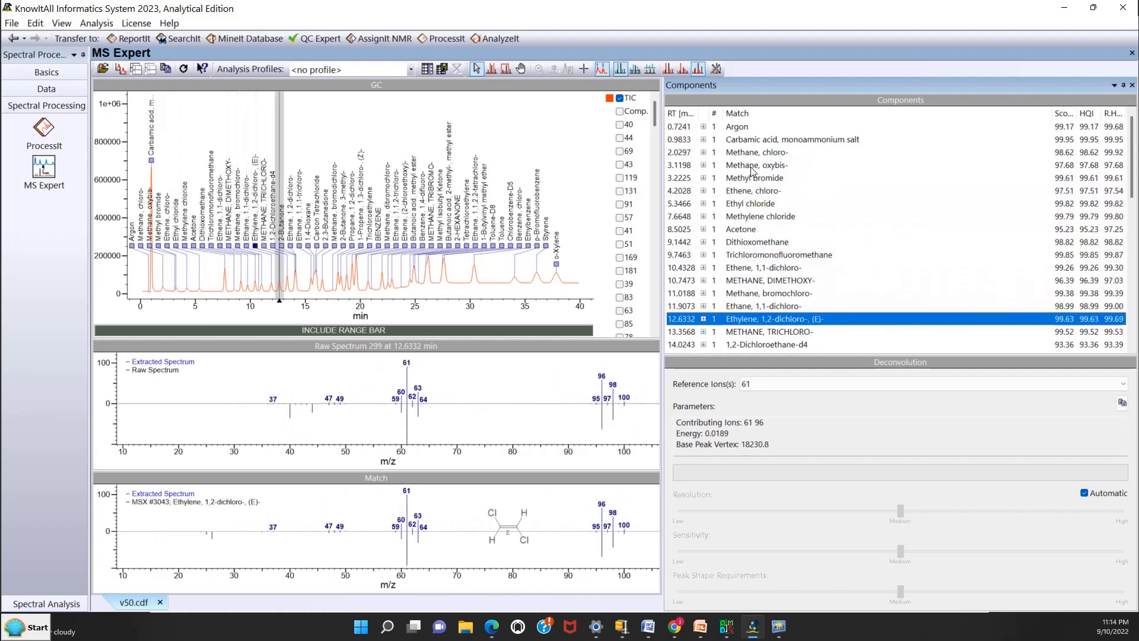
key(Down)
key(Down)
key(Down)
key(Down)
key(Down)
key(Down)
key(Down)
key(Down)
key(Down)
key(Down)
key(Down)
key(Down)
key(Down)
key(Down)
key(Down)
key(Down)
key(Up)
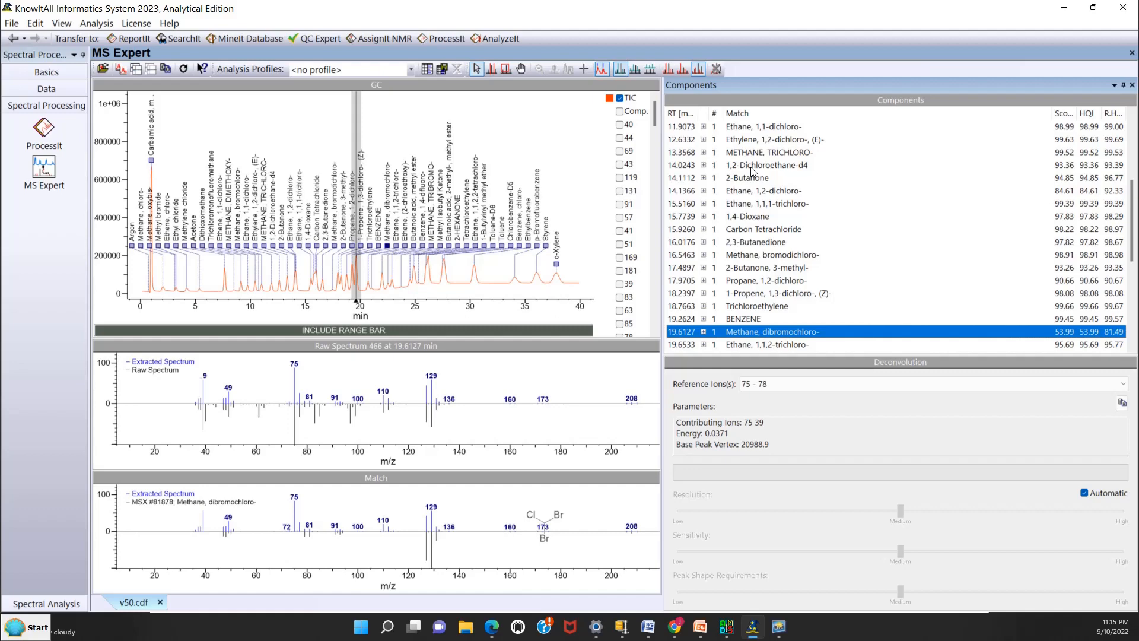
Step: Examine the spectra and library matches of the MS Expert components around METHANE, TRIBROMO- and elsewhere in the list
key(Down)
key(Down)
key(Down)
key(Down)
key(Down)
key(Down)
key(Down)
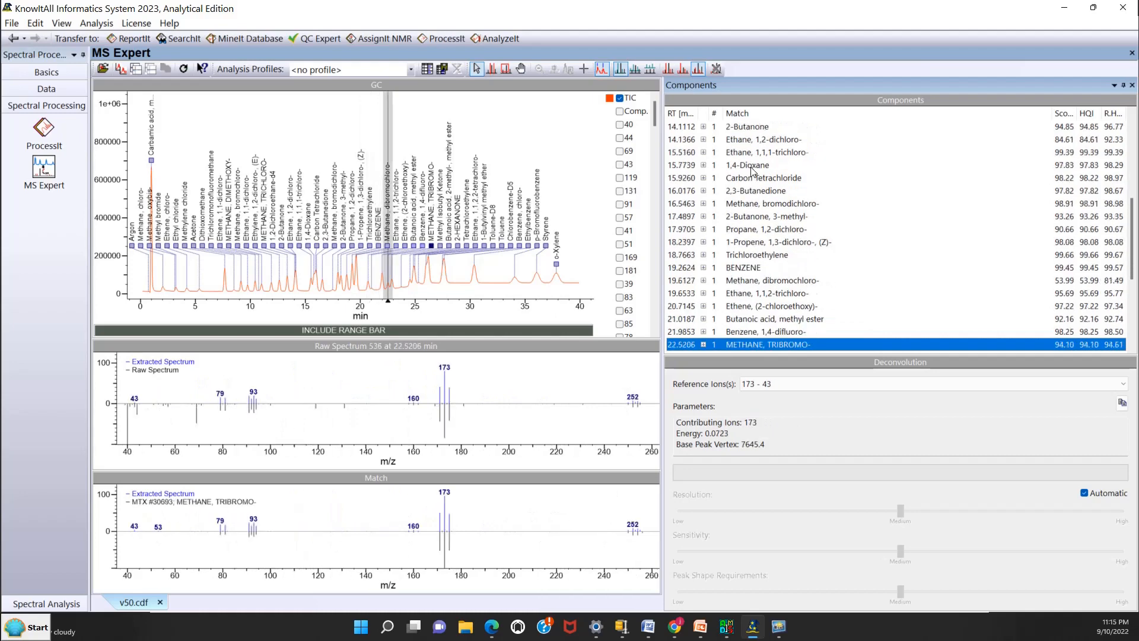
key(Up)
key(Up)
key(Up)
key(Up)
key(Up)
key(Up)
key(Up)
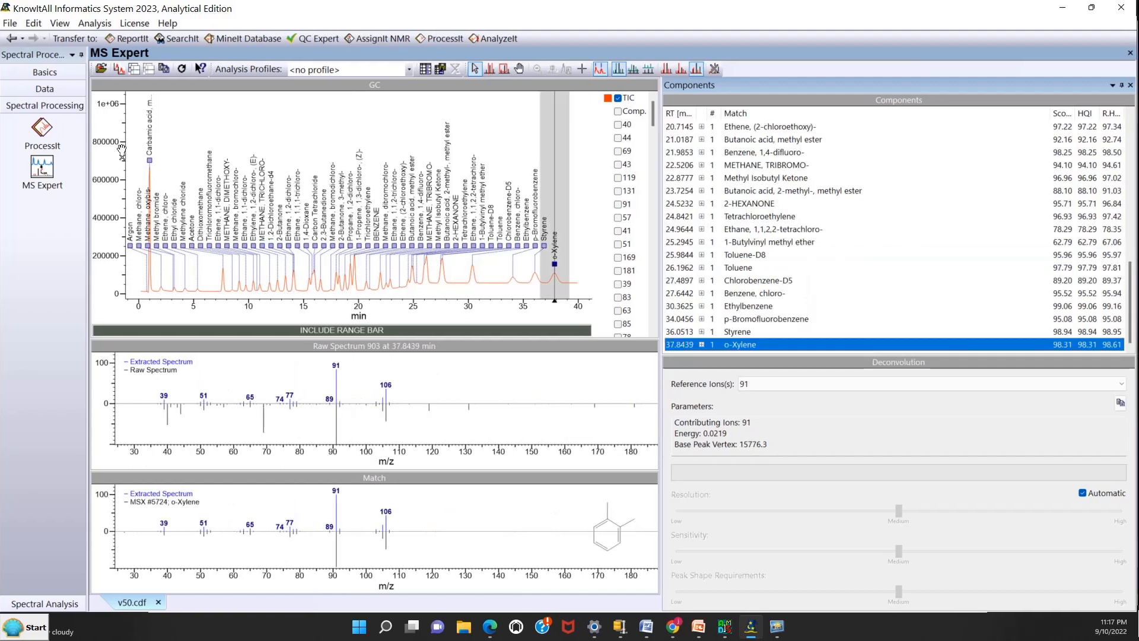
Step: Return to ProcessIt, show the full V50 chromatogram, and clear its background and average ranges
click(44, 135)
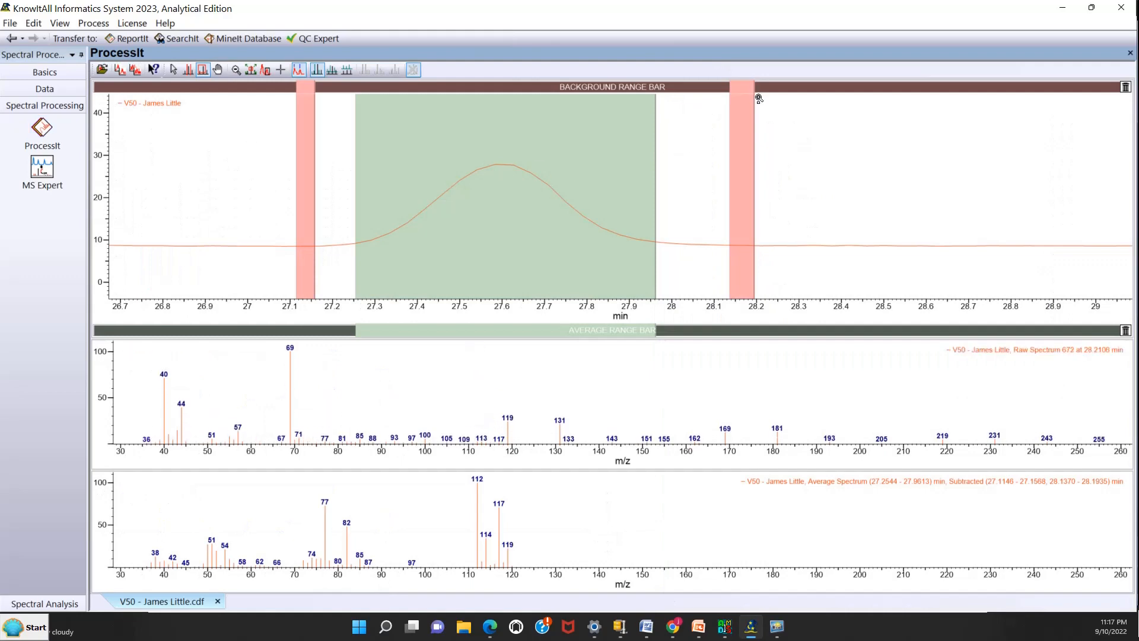
right_click(782, 146)
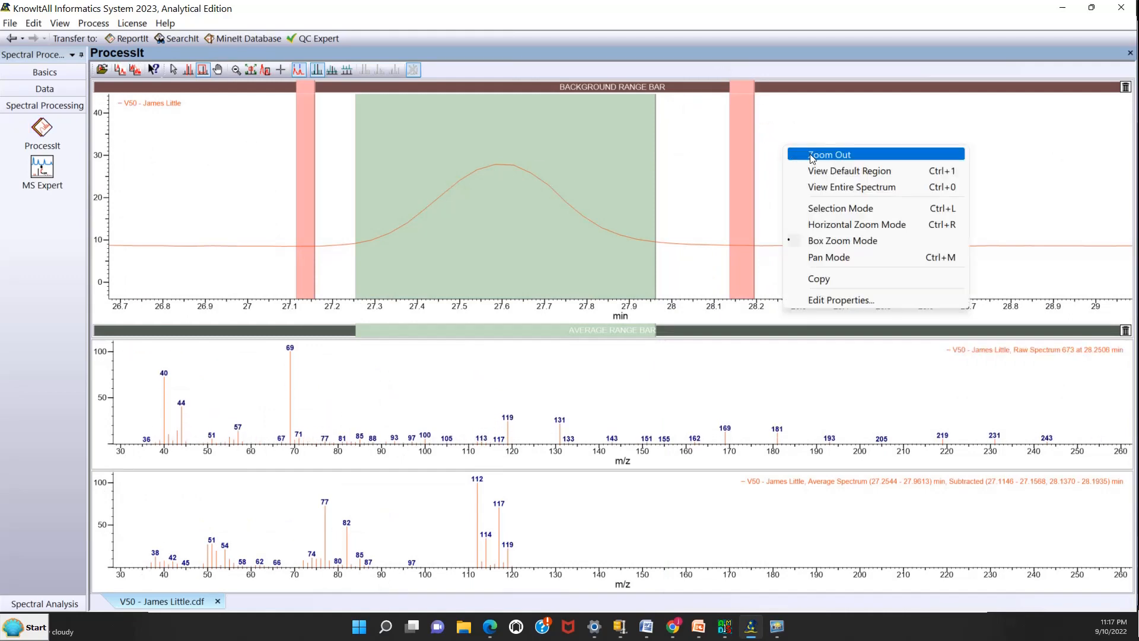
click(804, 156)
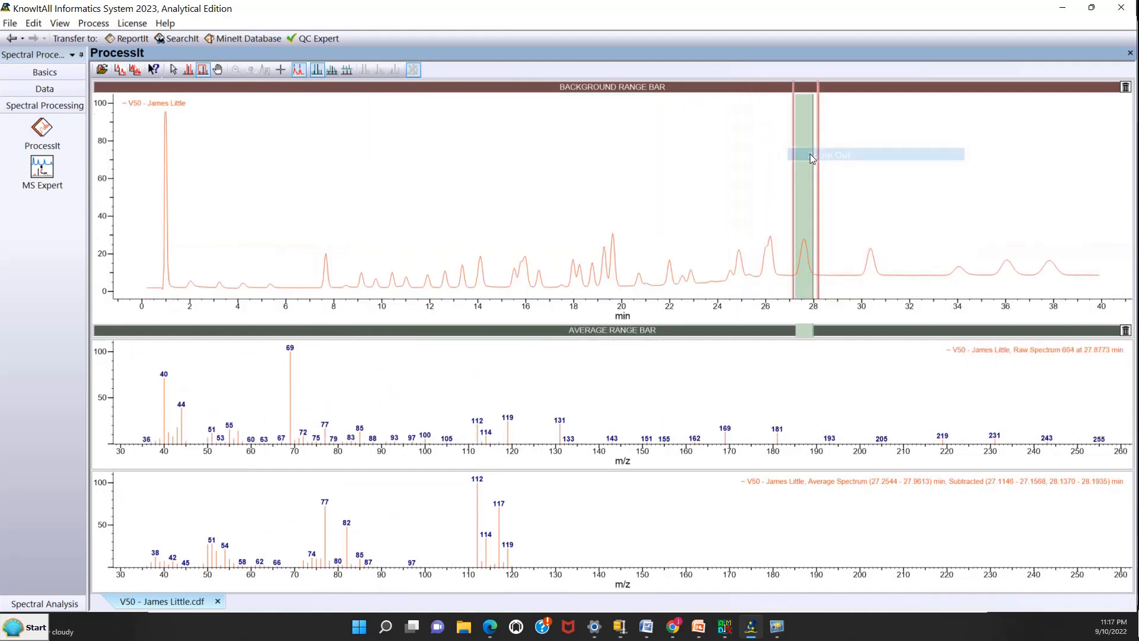
click(1126, 88)
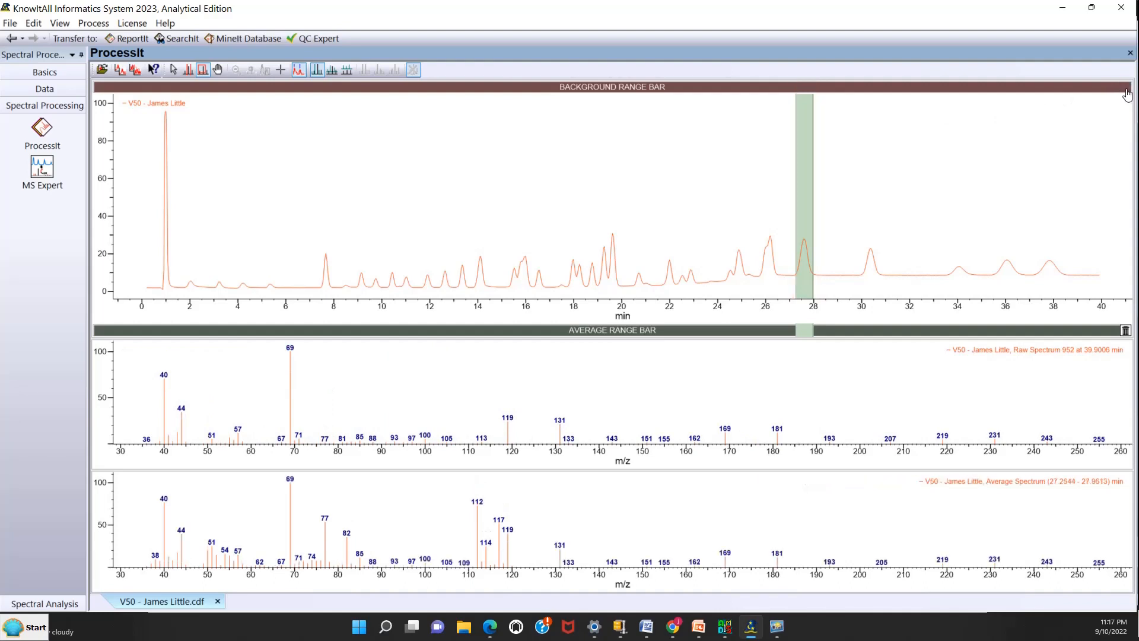
click(1125, 330)
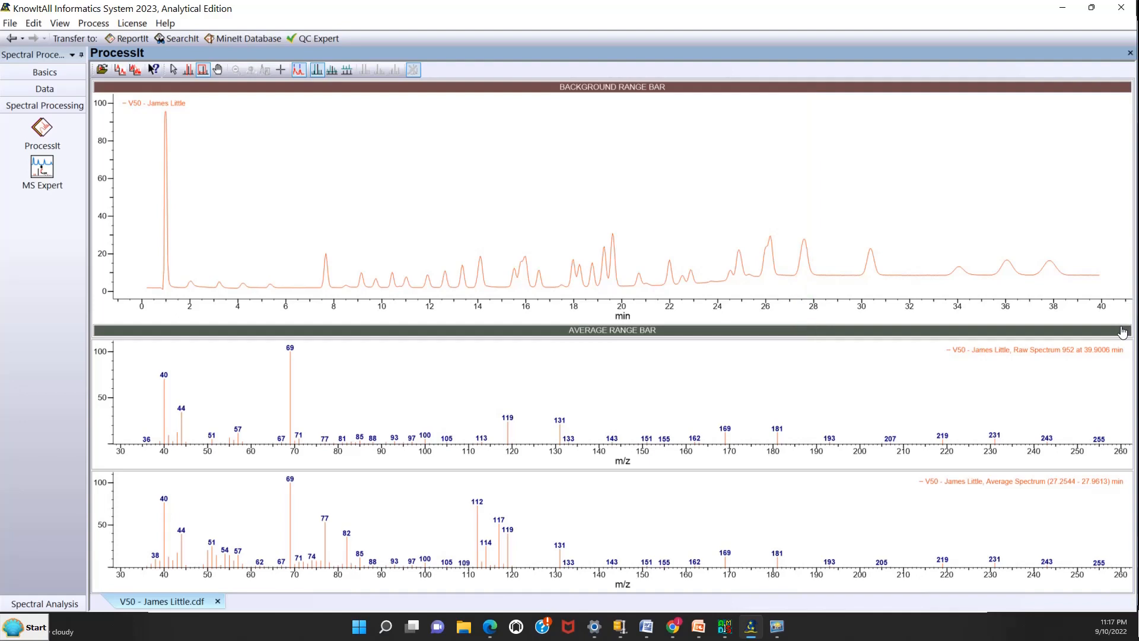
Step: Average the peak near 19.6 min over about 19.46–19.84 min and subtract the background from about 19.87–19.92 min
right_click(580, 195)
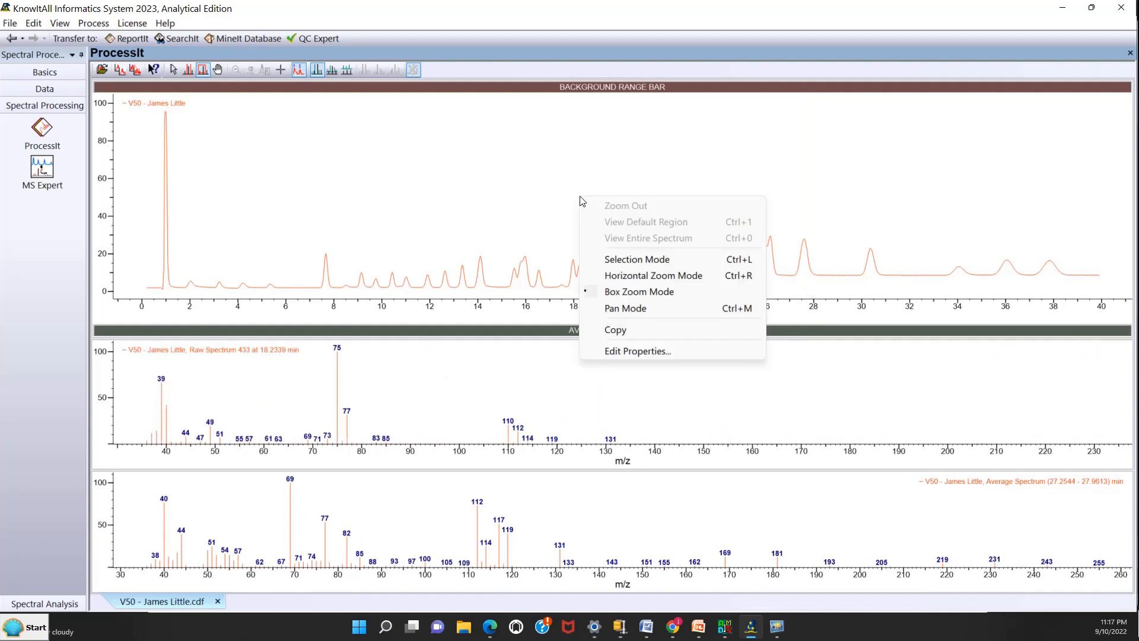
click(612, 291)
drag(590, 219, 632, 300)
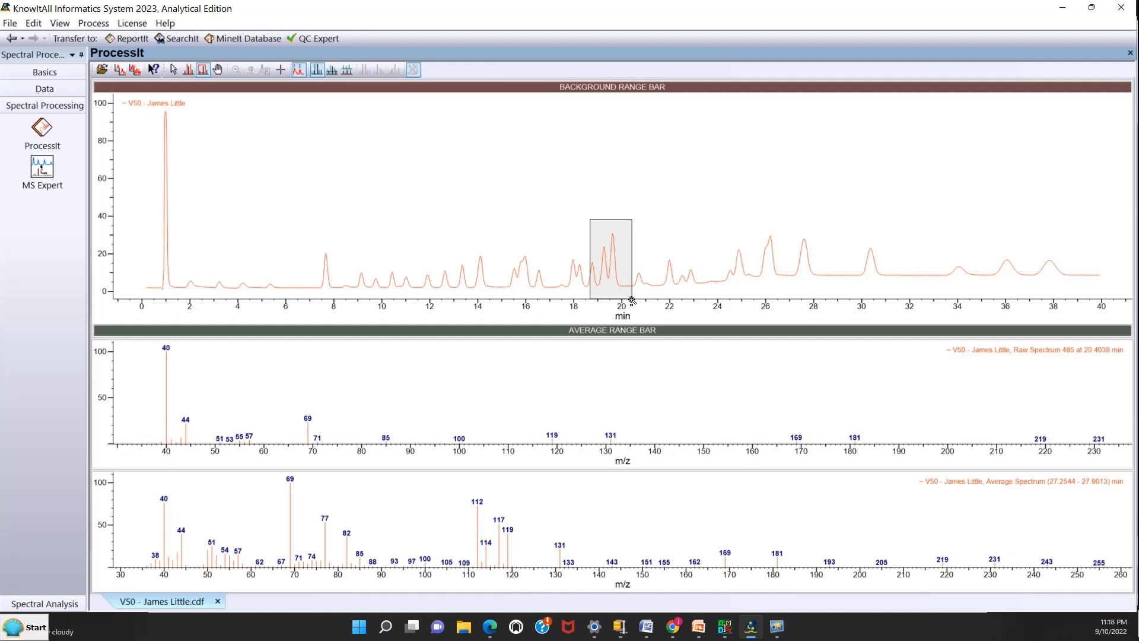
drag(631, 300, 632, 300)
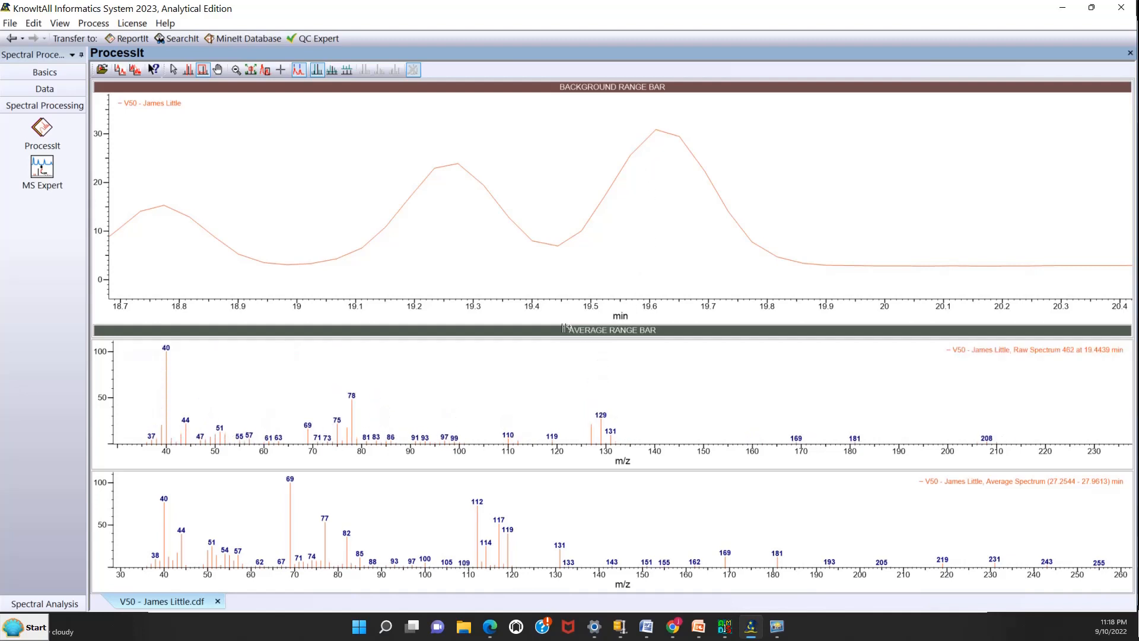
drag(565, 328, 792, 314)
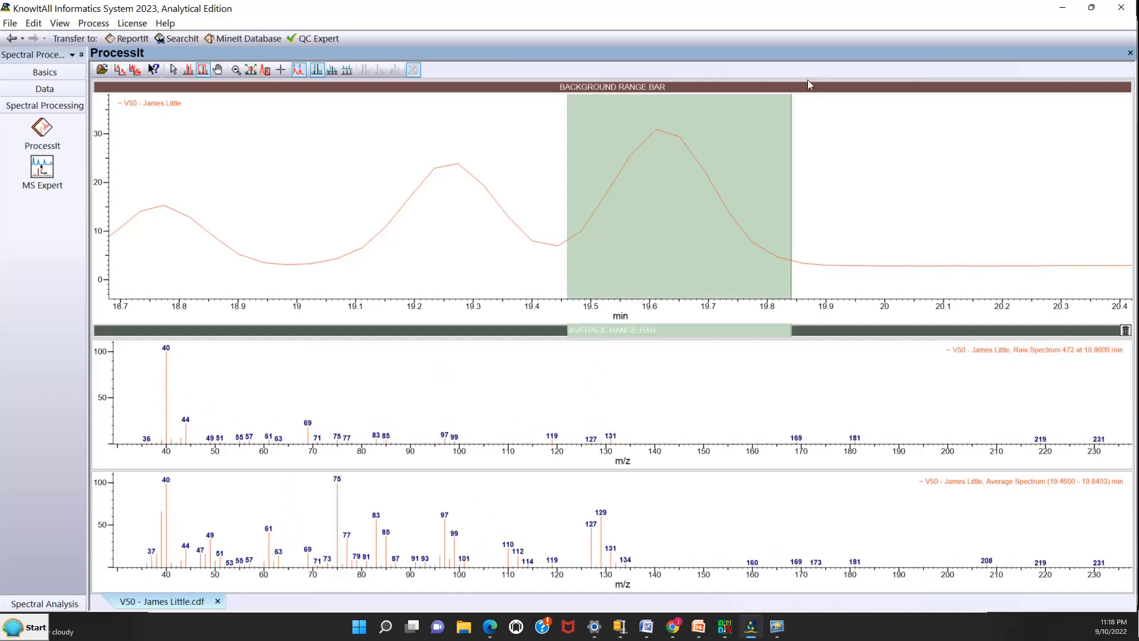
drag(811, 87, 839, 96)
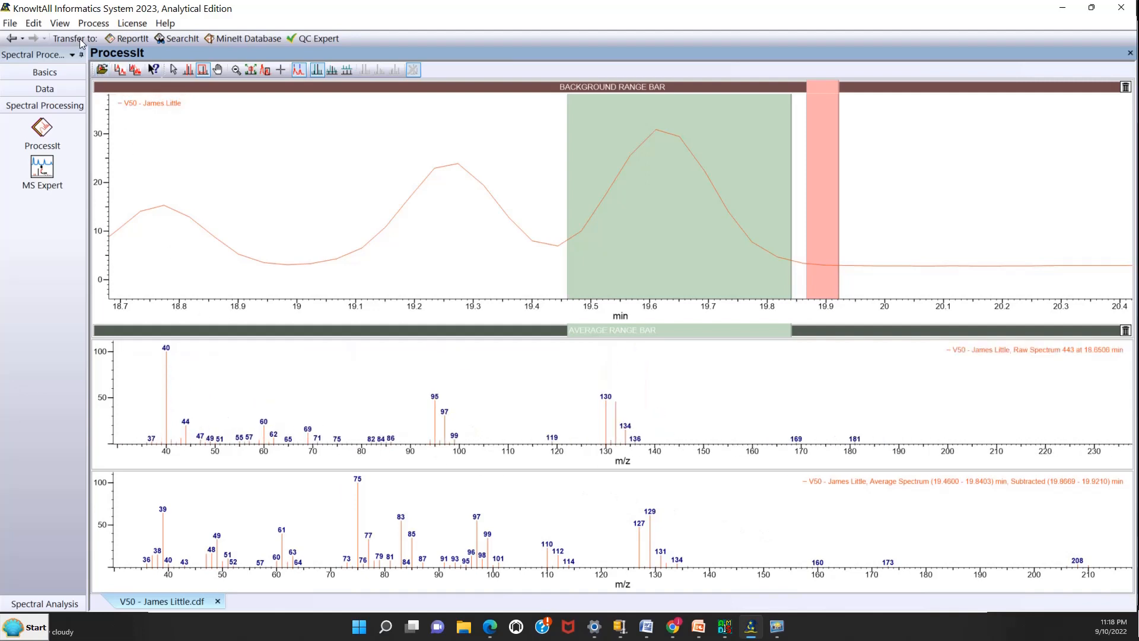
Step: Send the subtracted average spectrum to SearchIt as a new search and set the number of components to 2 (Mixture)
click(186, 38)
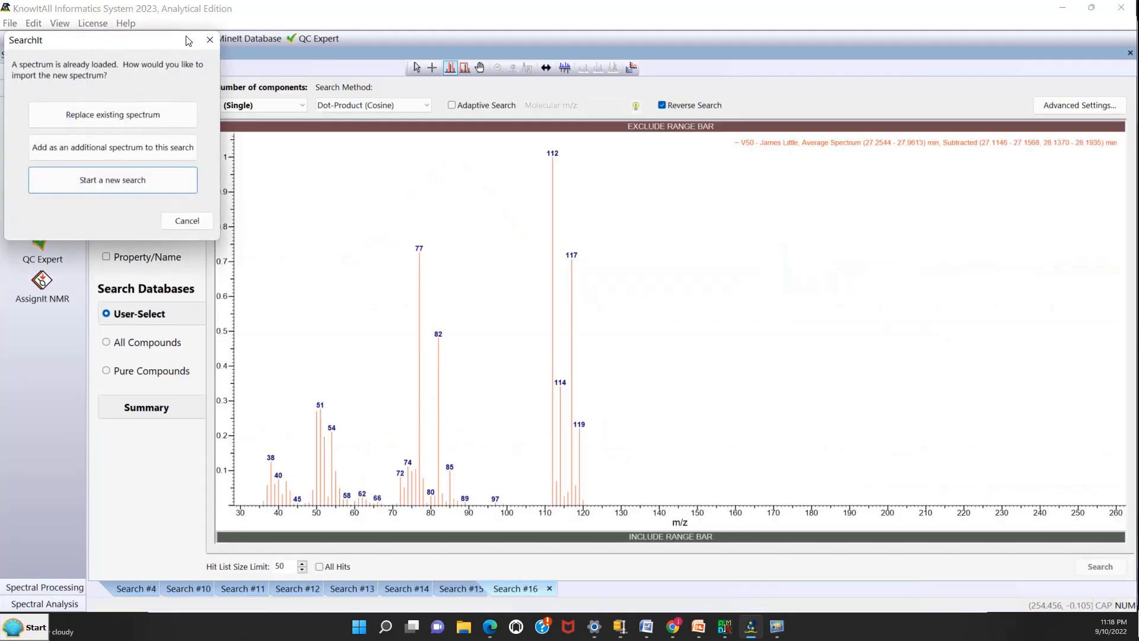
click(115, 188)
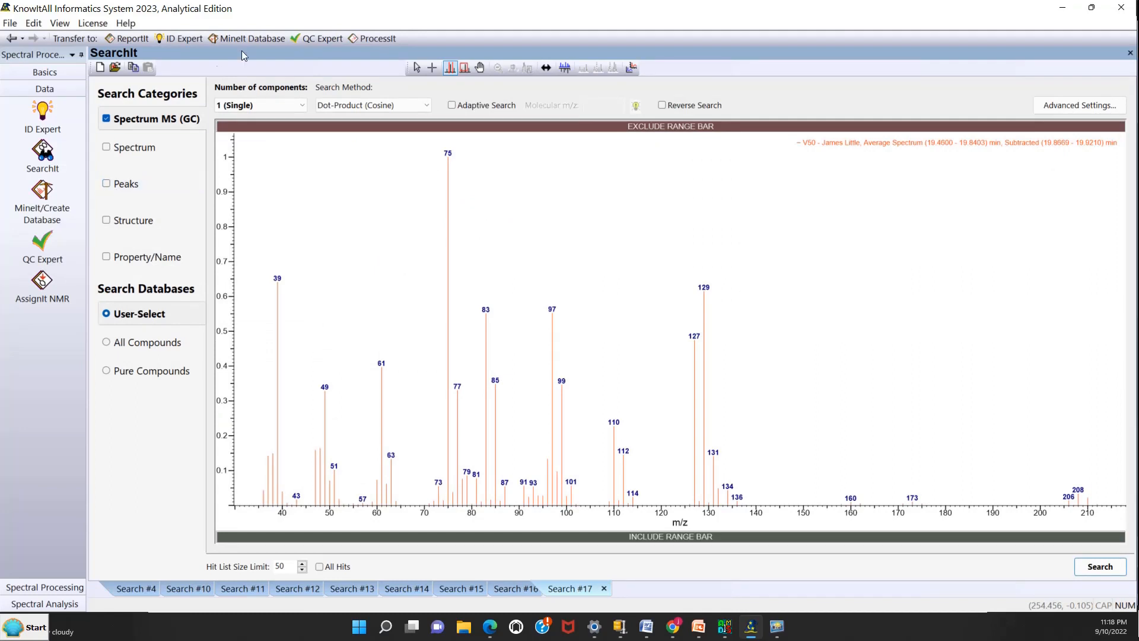
click(302, 106)
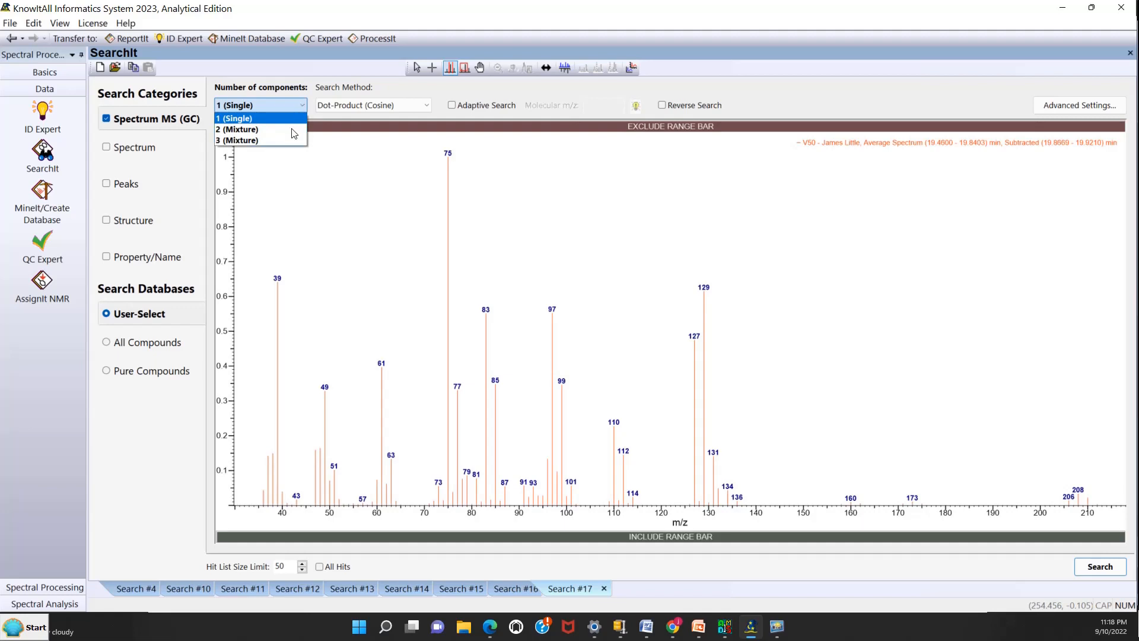
click(257, 128)
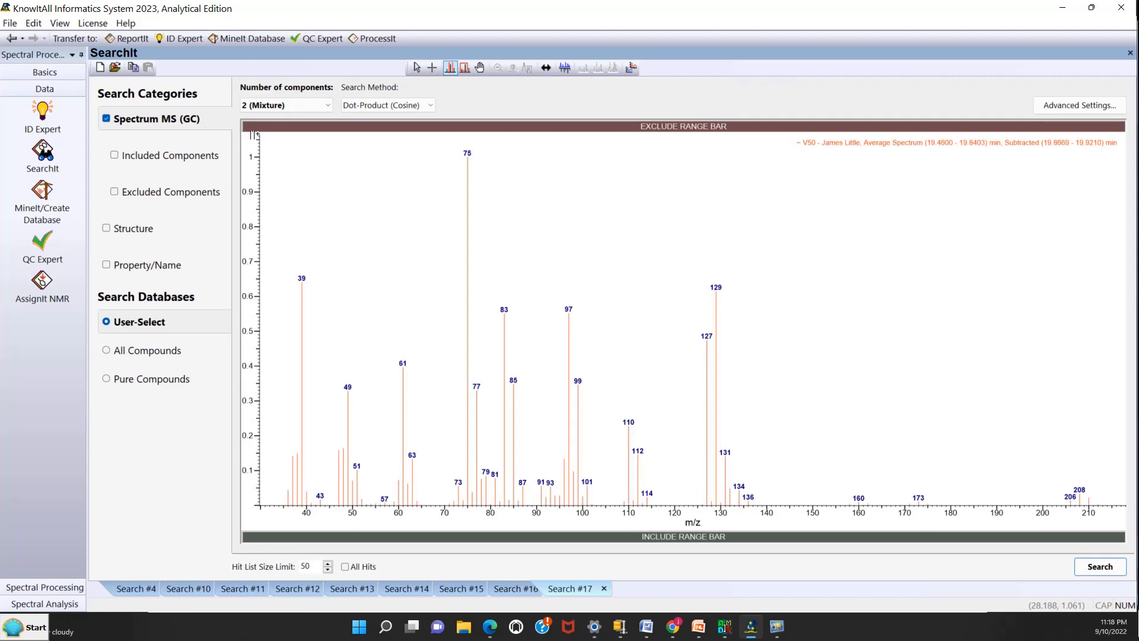
Step: Run the two-component mixture search and examine the residual spectrum of the first composite hit
click(1095, 569)
click(1098, 568)
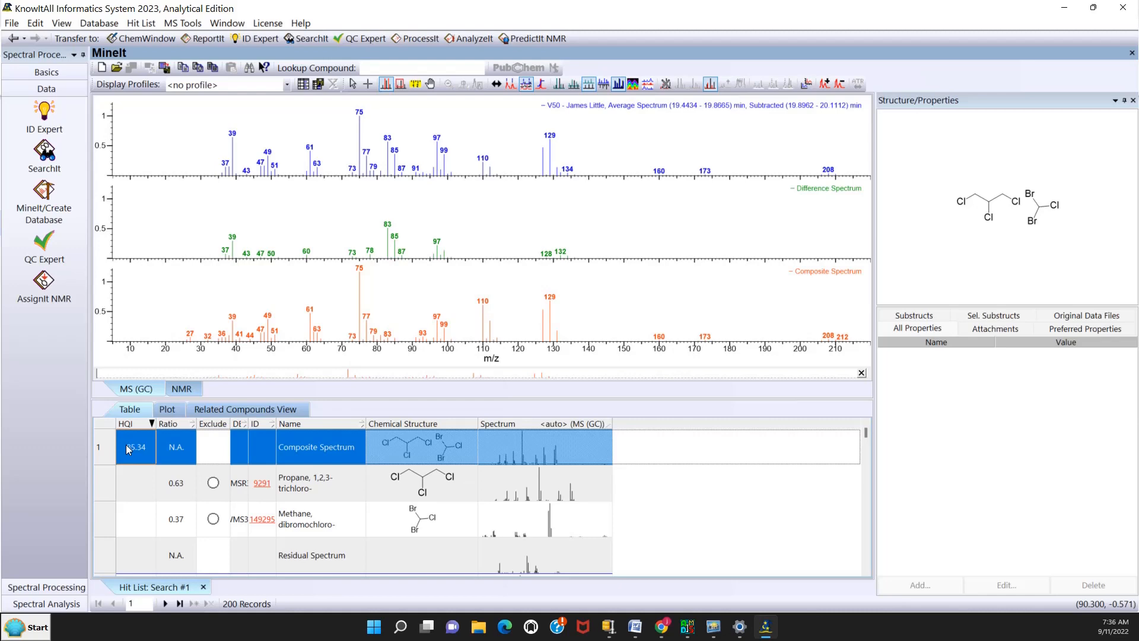
scroll(126, 444, down, 2)
click(131, 477)
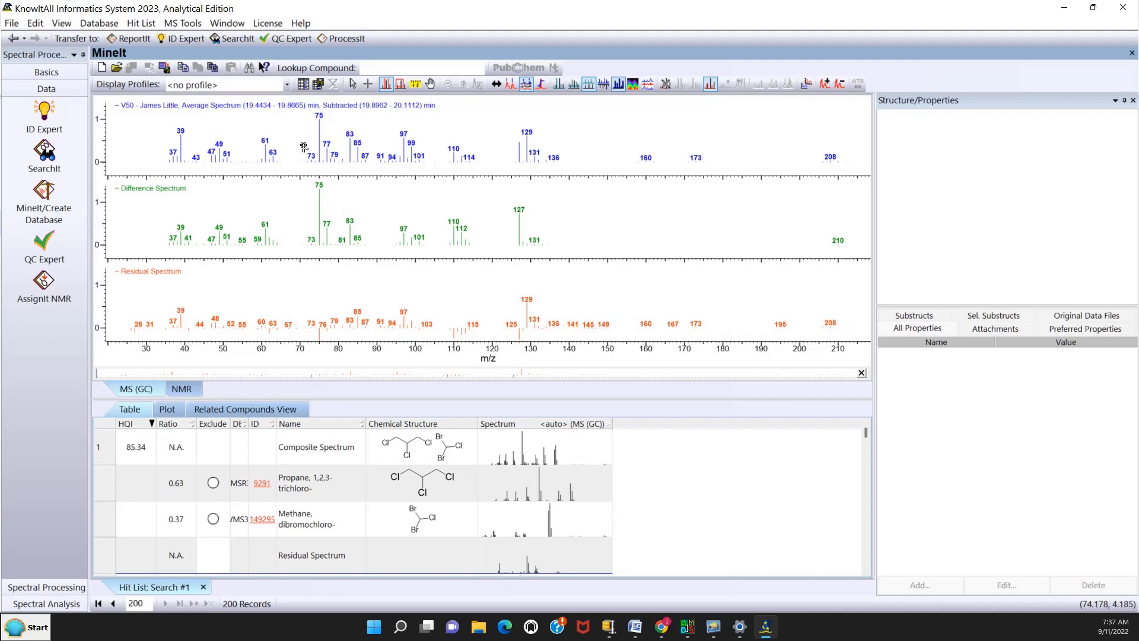
Step: Go back to SearchIt and search the same spectrum again as a 3 (Mixture) component search
click(12, 41)
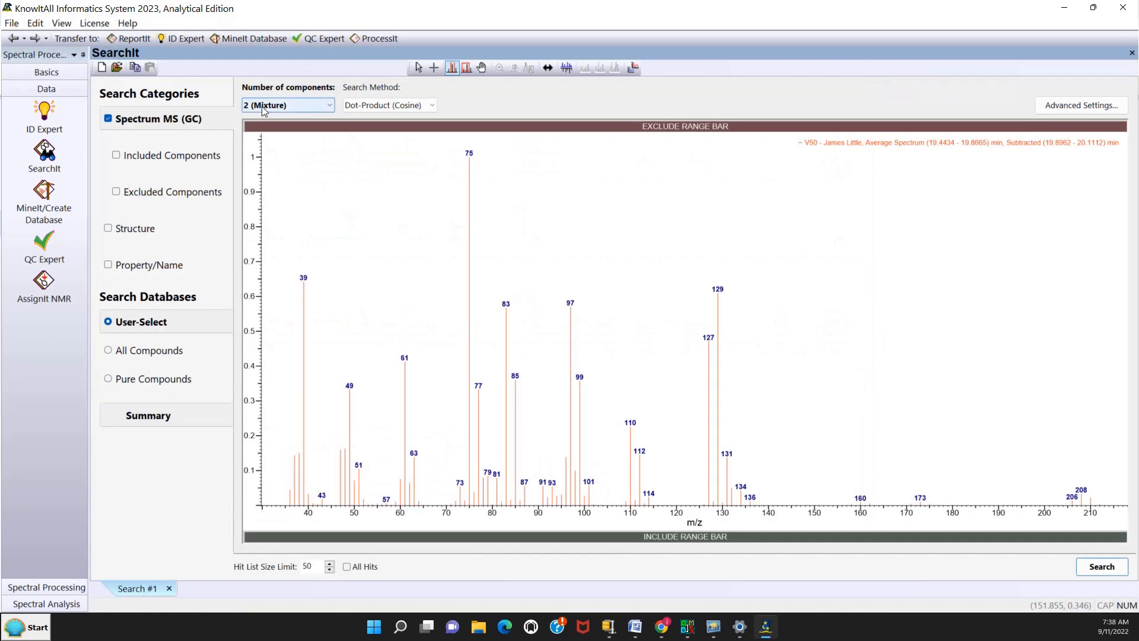
click(328, 106)
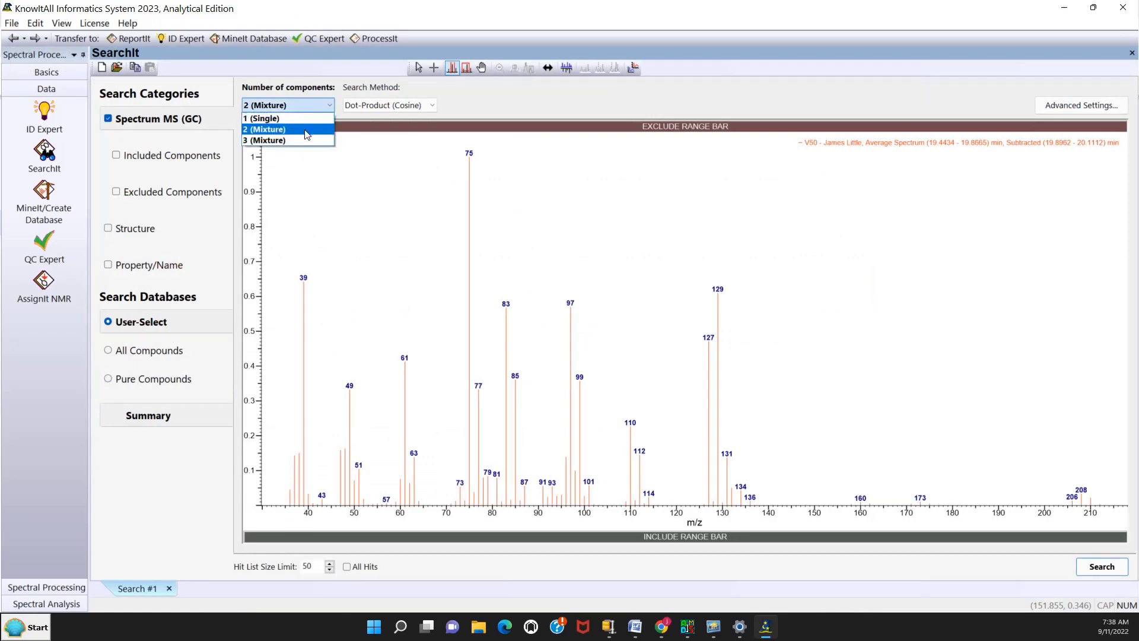
click(297, 142)
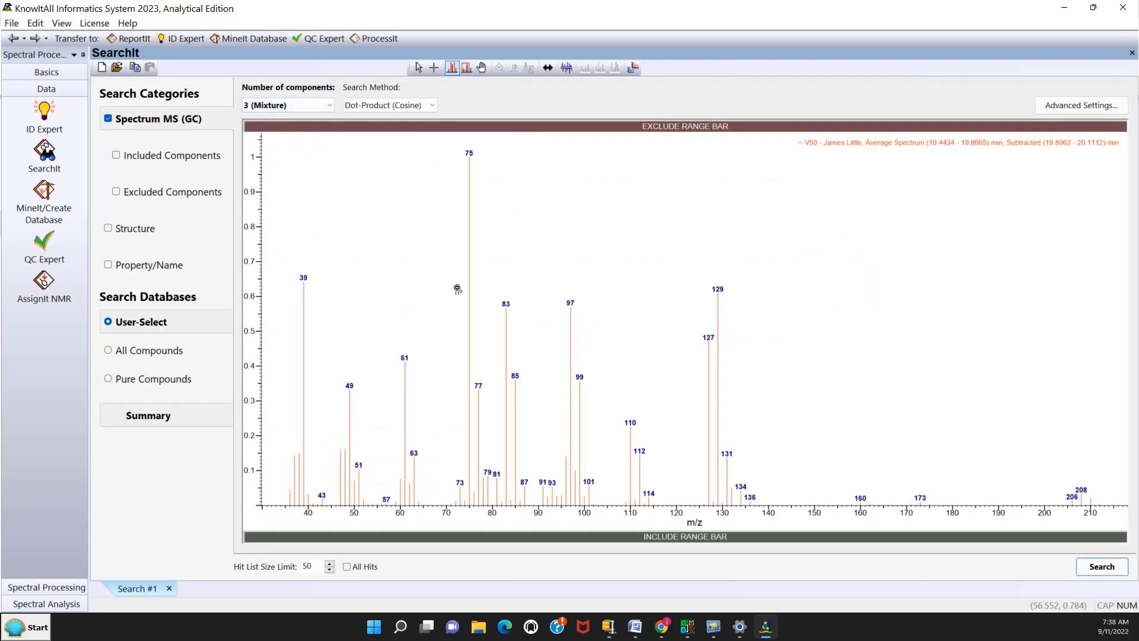
click(1104, 570)
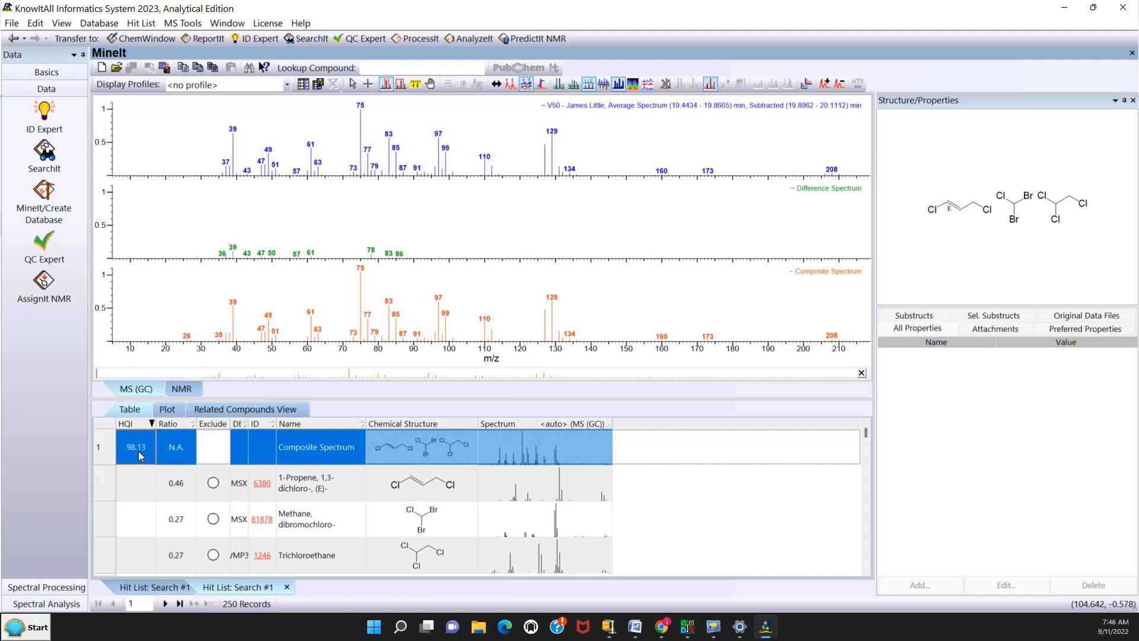
Step: Examine the component compounds and the residual spectrum of the first three-component composite hit
scroll(140, 456, down, 1)
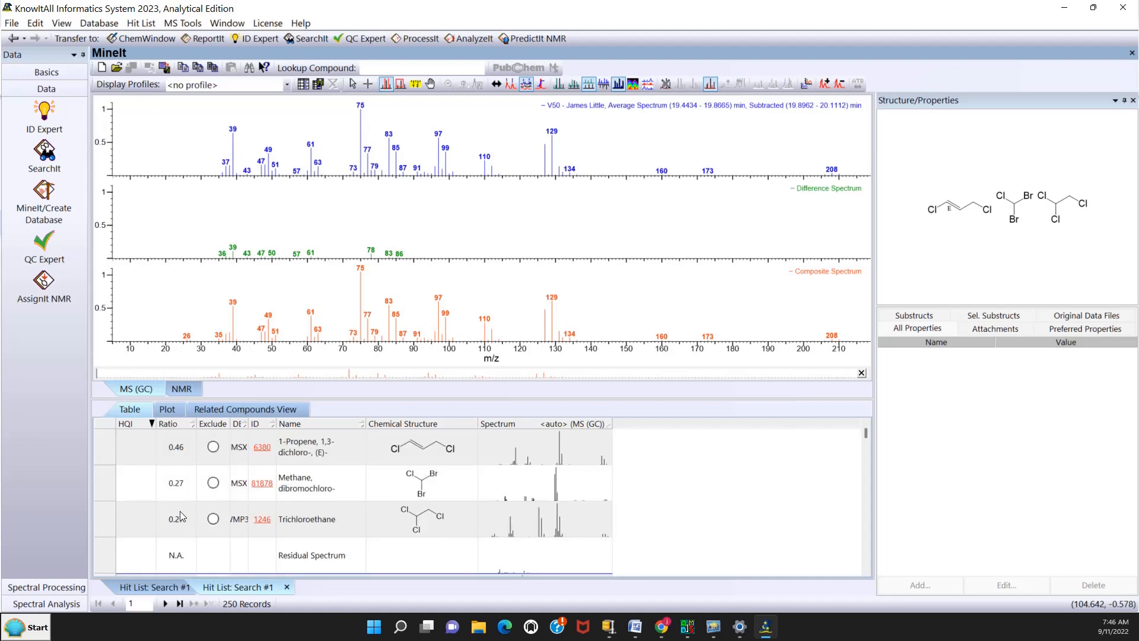
click(289, 557)
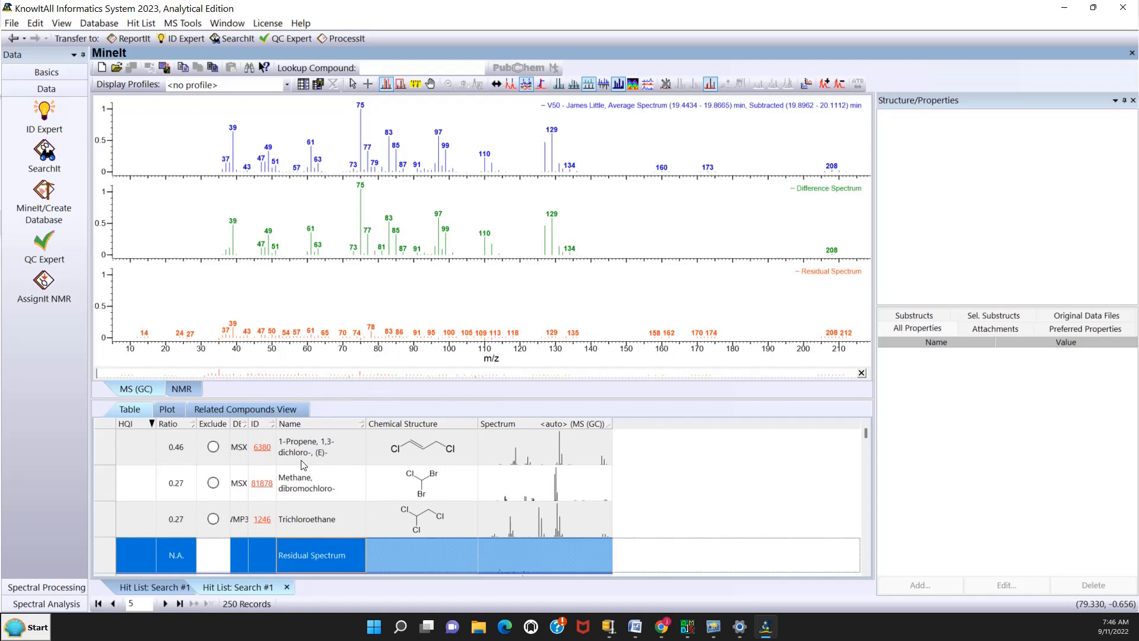
scroll(243, 487, down, 1)
scroll(243, 487, down, 1)
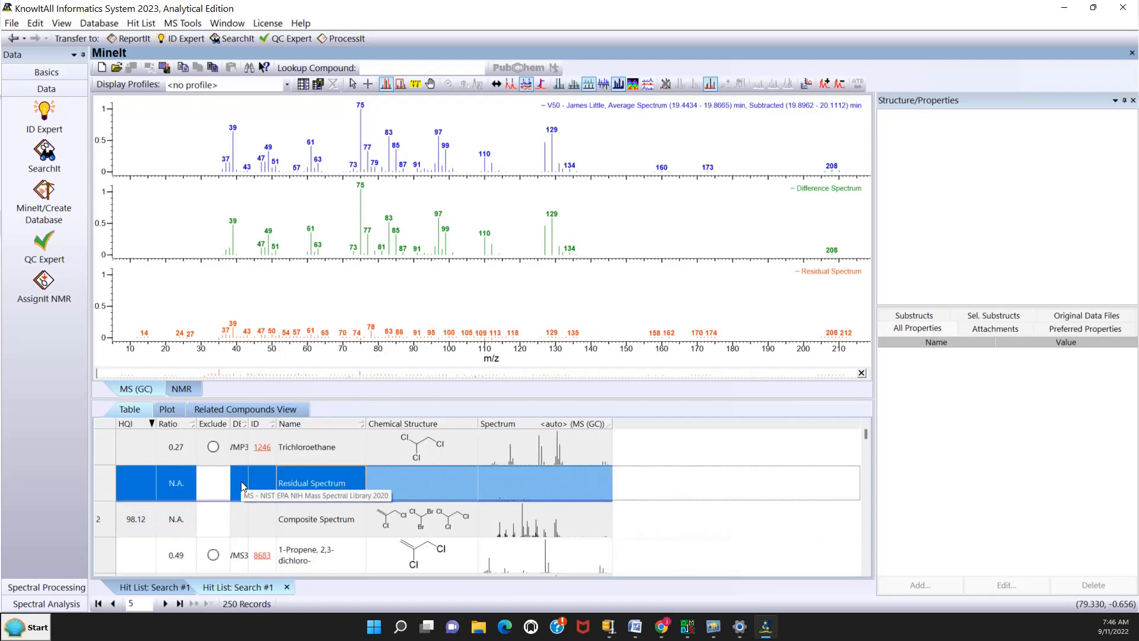
Step: Compare the composite spectra, structures and component compounds of the second and third three-component hits
click(118, 527)
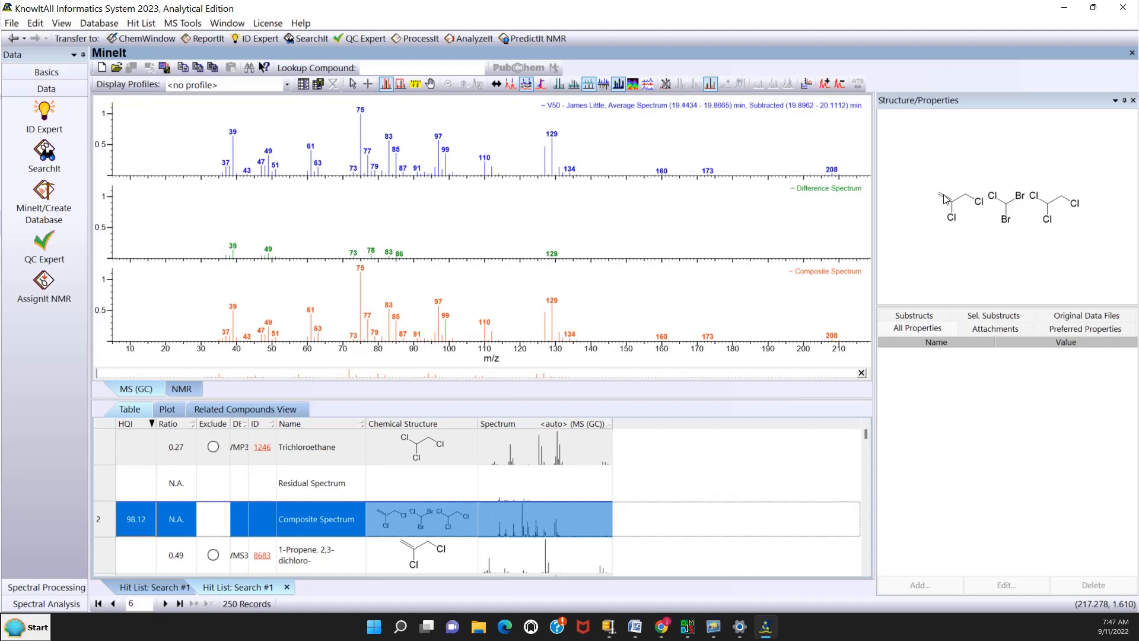
scroll(286, 544, down, 2)
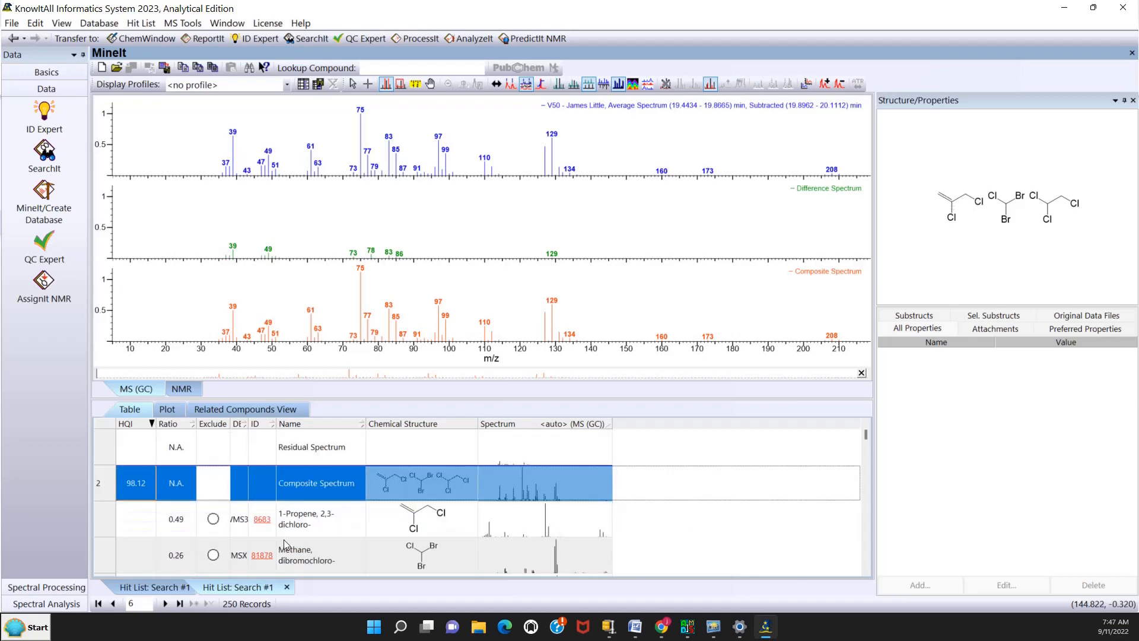
scroll(287, 544, down, 2)
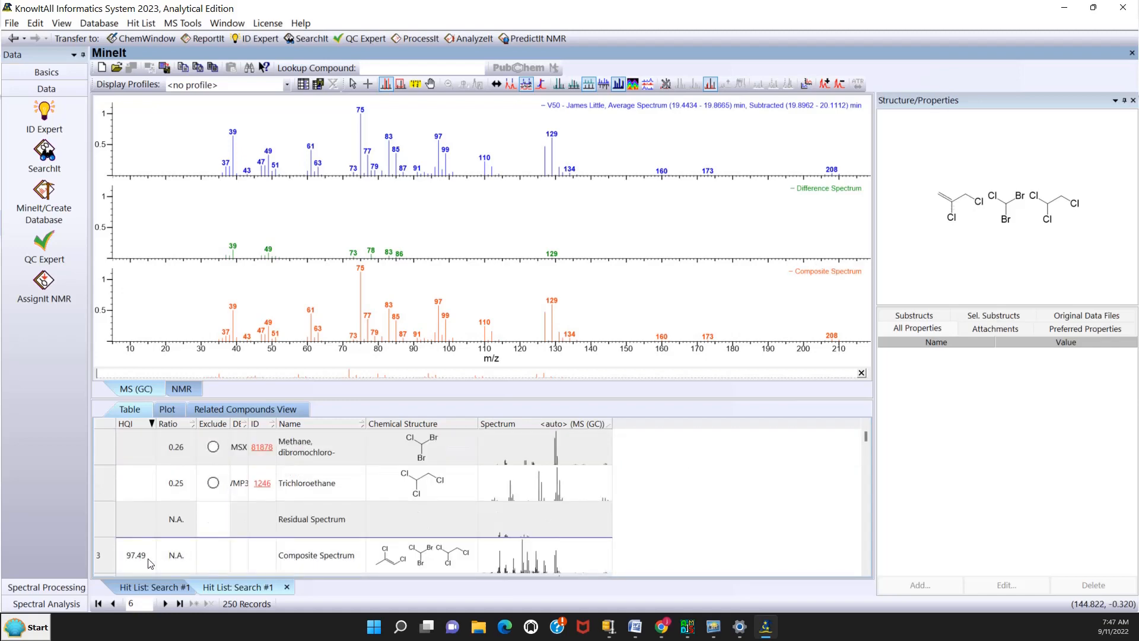
click(148, 563)
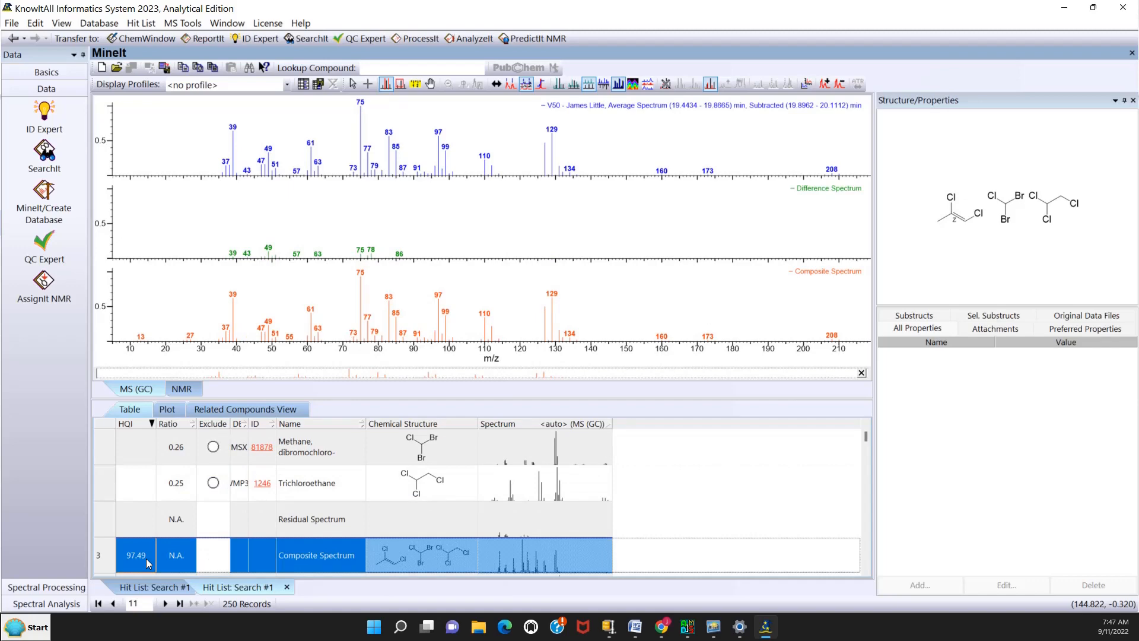